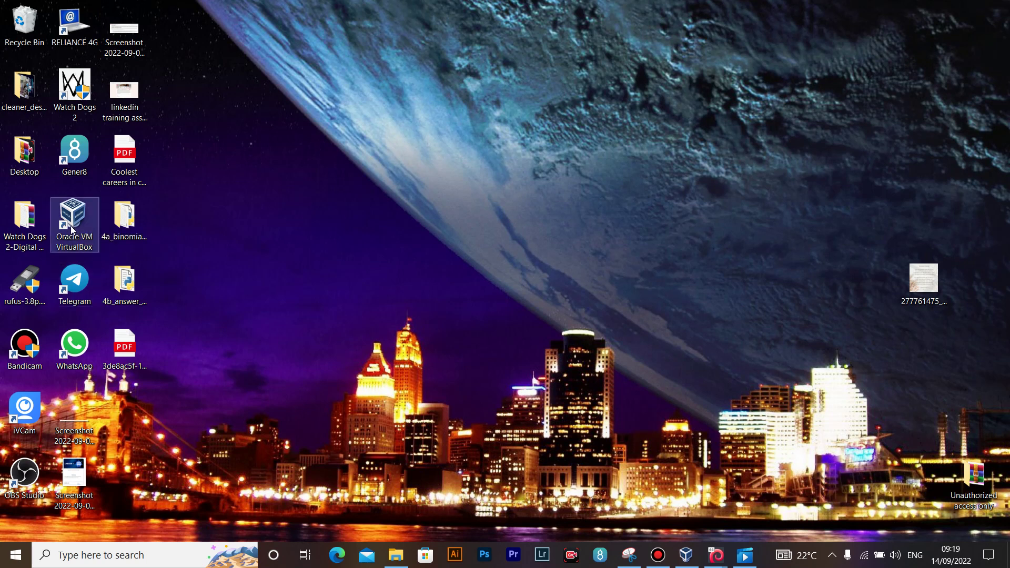
# Bring up the VirtualBox Manager and the running Kali Linuxx machine, and place the Kali window over the manager
pyautogui.click(689, 554)
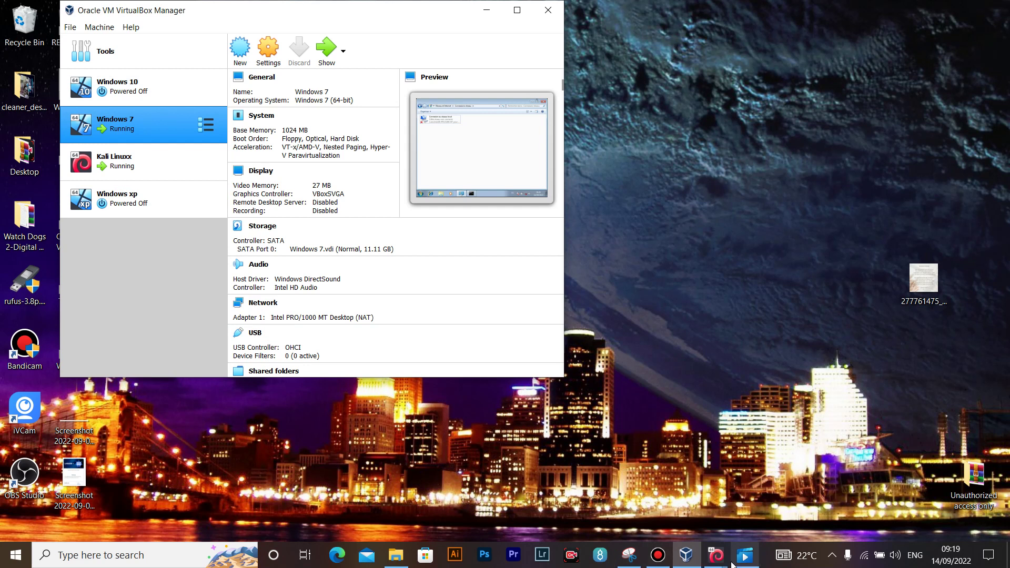
pyautogui.moveTo(718, 563)
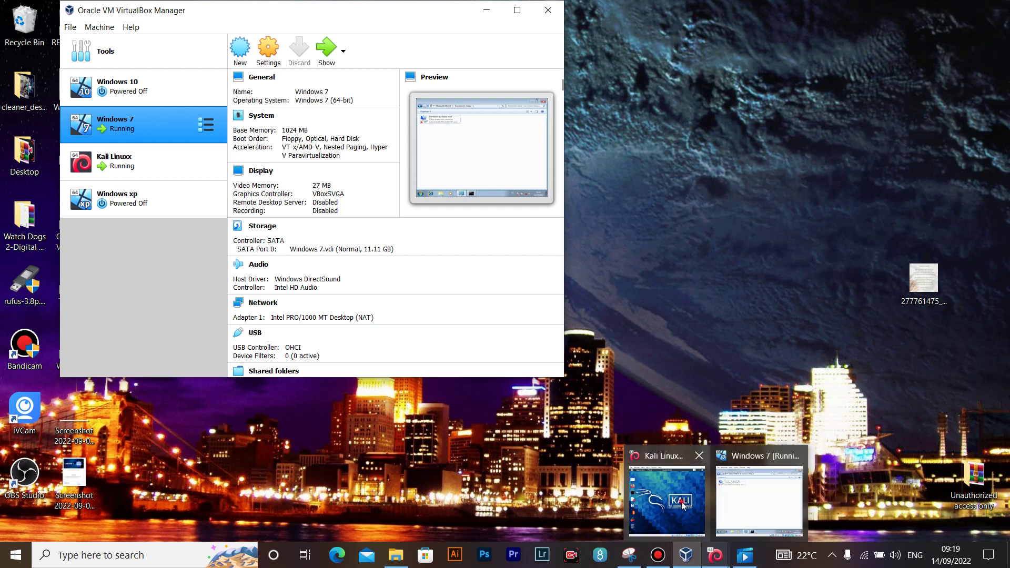
pyautogui.click(693, 519)
pyautogui.moveTo(239, 166); pyautogui.dragTo(161, 87)
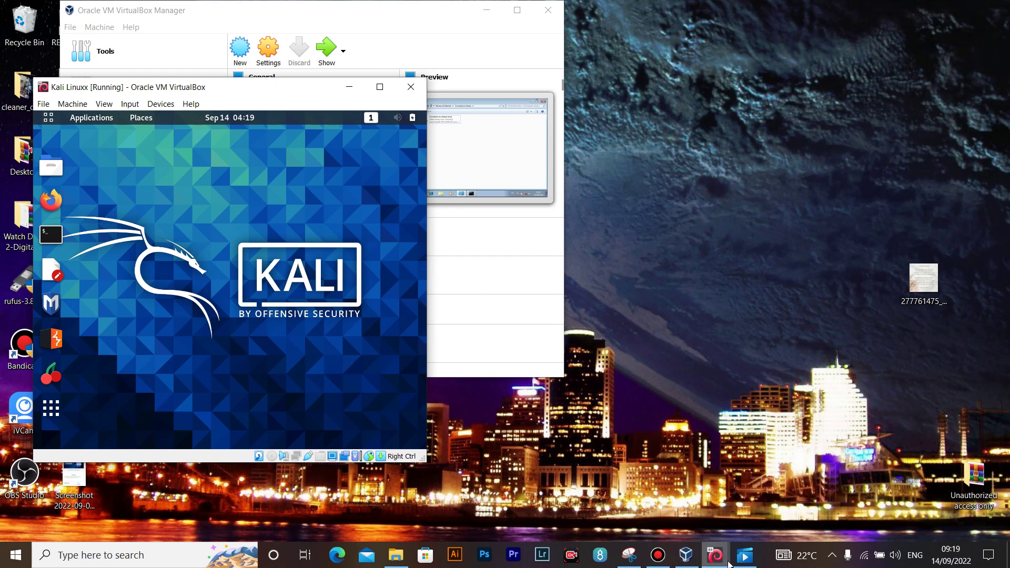
pyautogui.moveTo(725, 561)
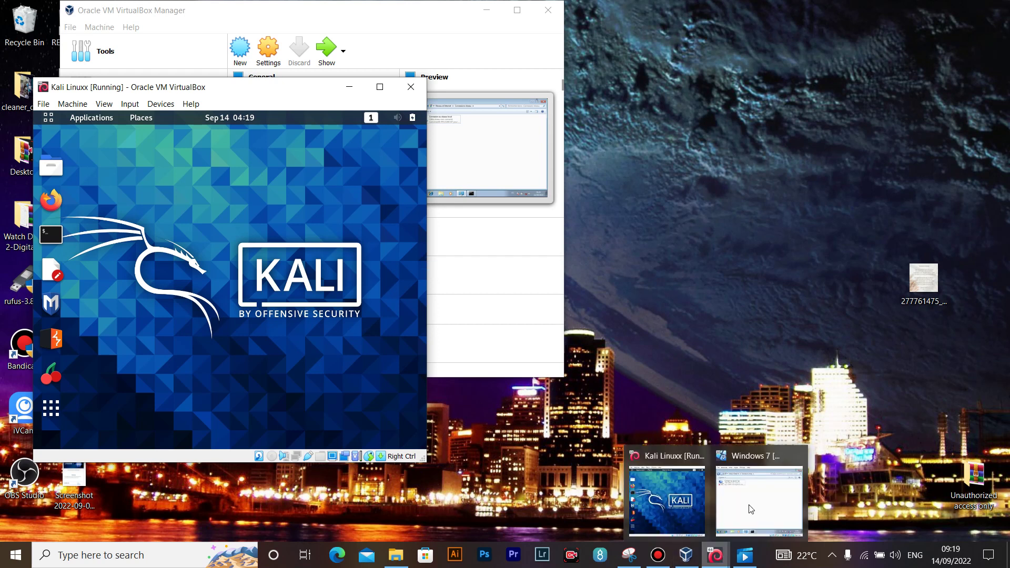
pyautogui.moveTo(754, 506)
pyautogui.click(797, 456)
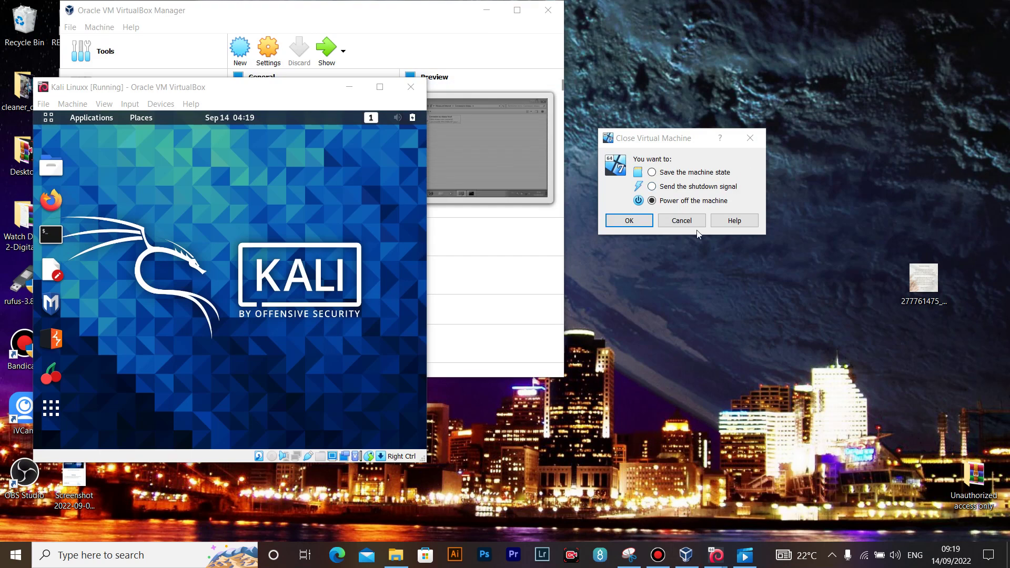
pyautogui.click(684, 221)
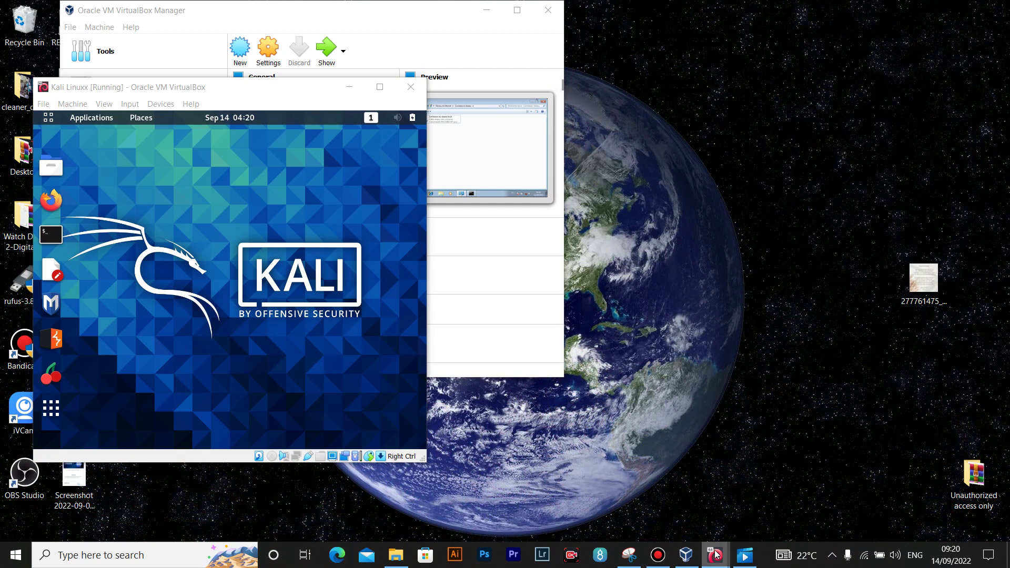
# Show the Windows 7 machine, close its network connections window, and place the machine's window beside Kali Linuxx
pyautogui.moveTo(716, 555)
pyautogui.click(742, 521)
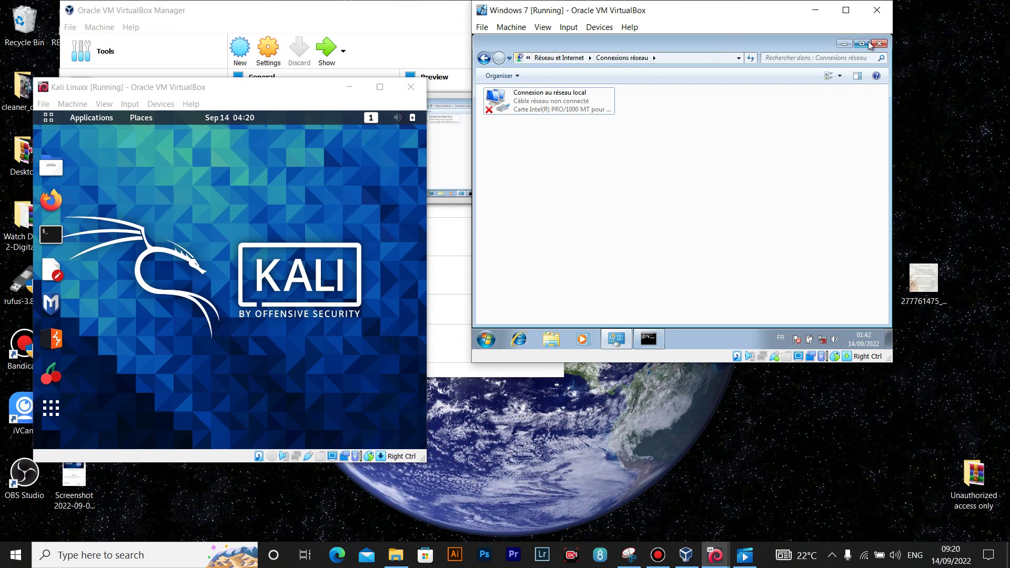
pyautogui.click(884, 47)
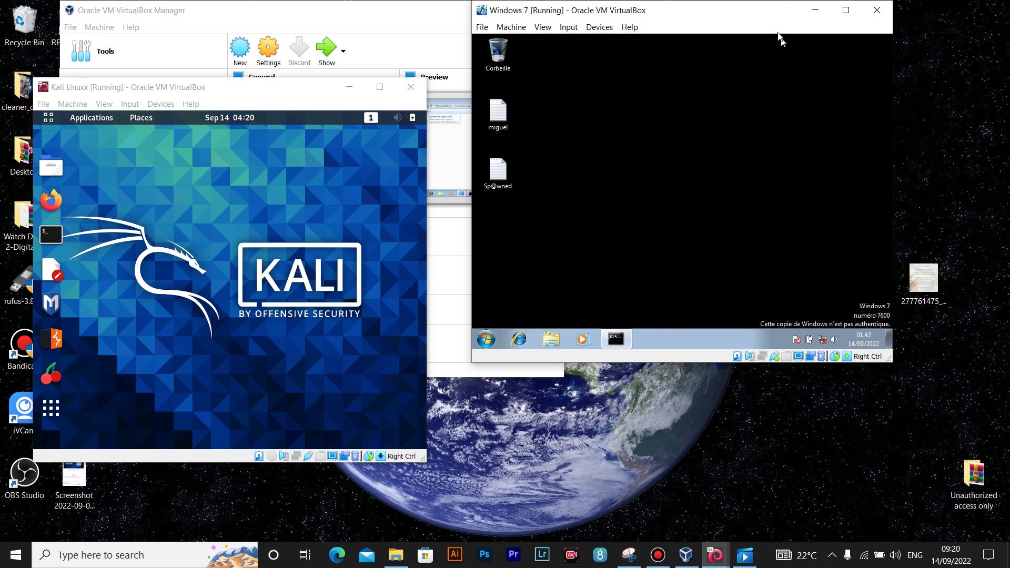
pyautogui.click(744, 12)
pyautogui.moveTo(744, 12); pyautogui.dragTo(803, 104)
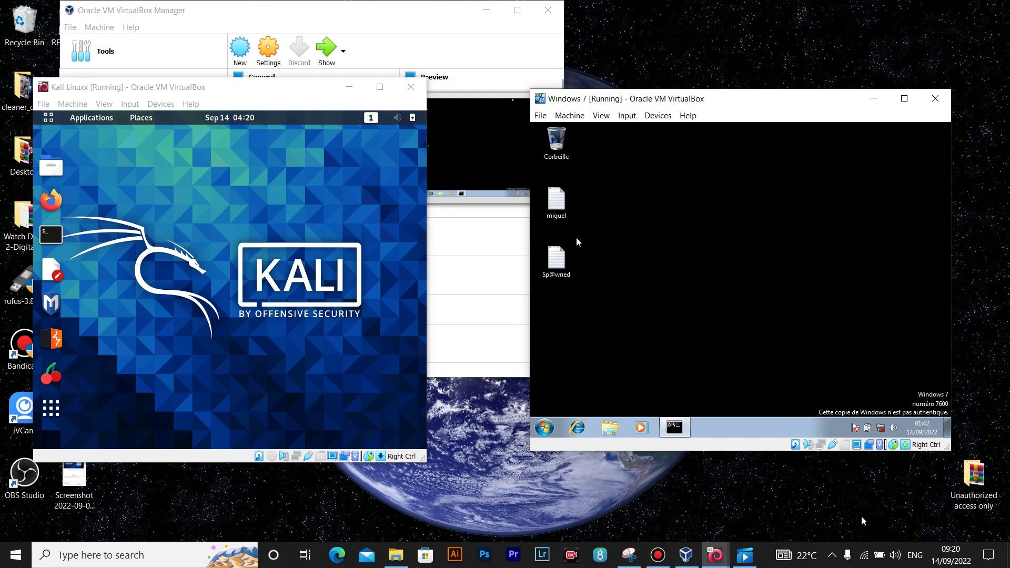
# Open the network settings of the Kali Linuxx and Windows 7 virtual machines
pyautogui.moveTo(867, 564)
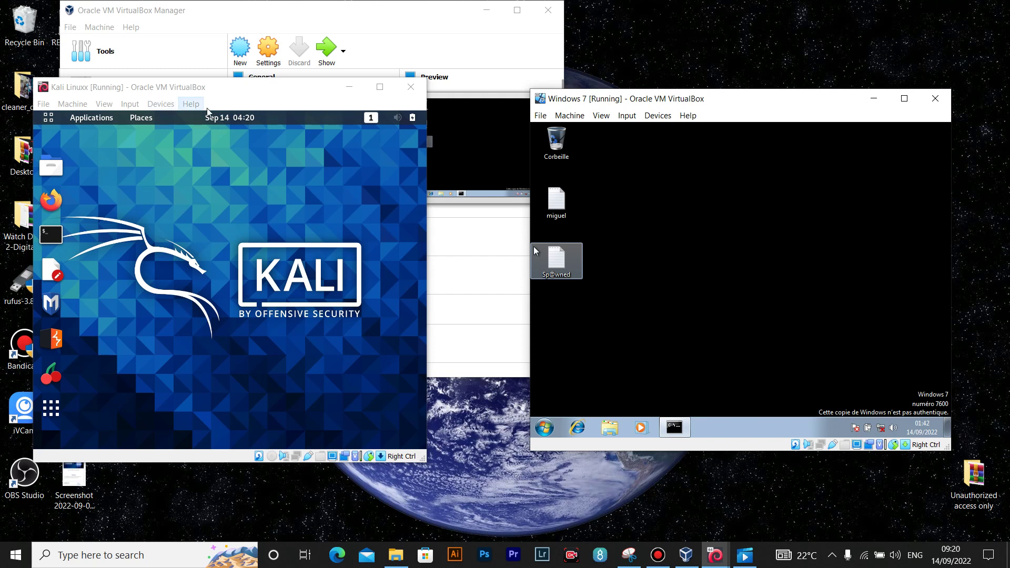
pyautogui.click(172, 106)
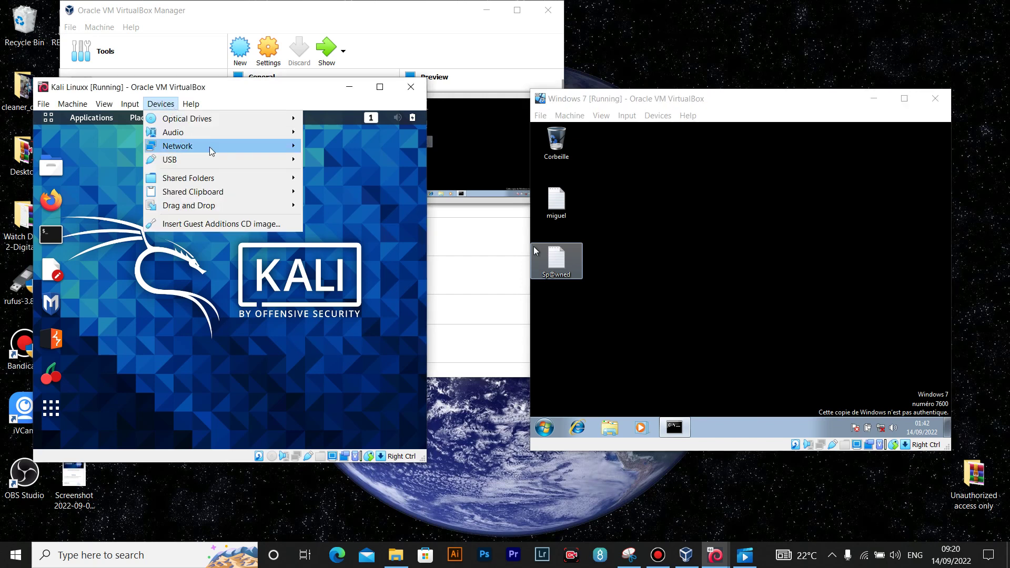
pyautogui.moveTo(229, 150)
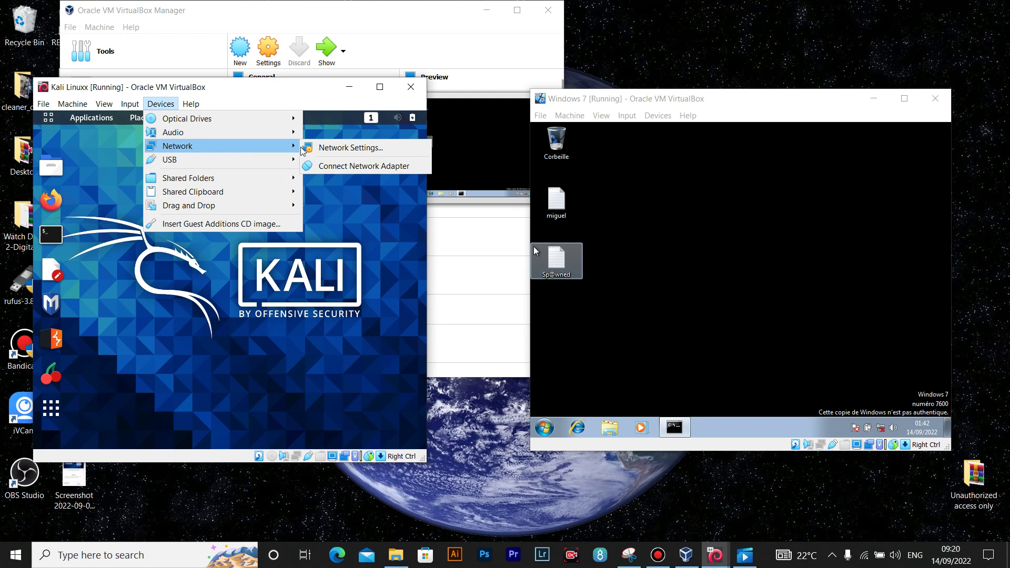
pyautogui.click(343, 148)
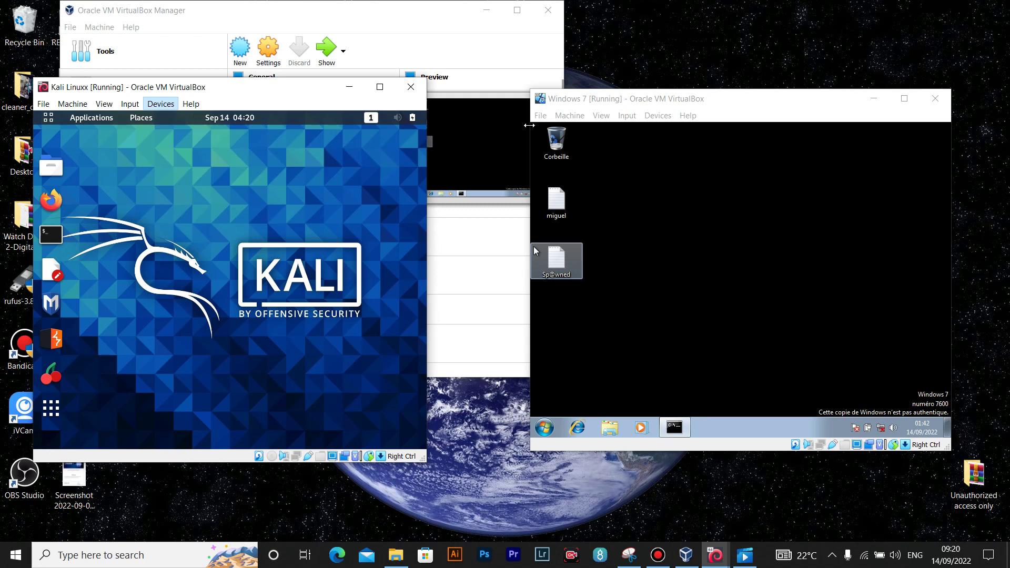
pyautogui.click(664, 115)
pyautogui.moveTo(686, 147)
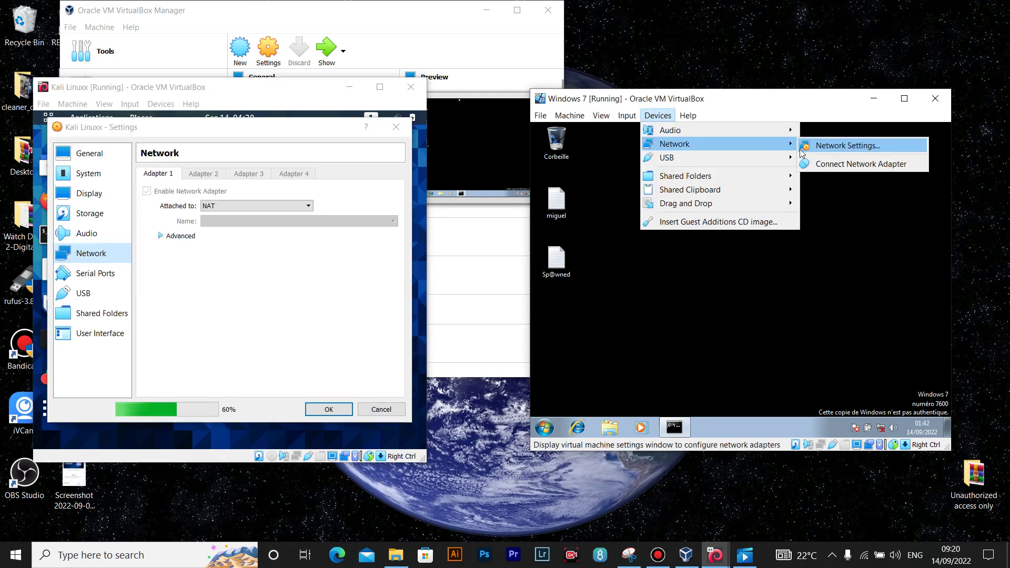
pyautogui.click(828, 146)
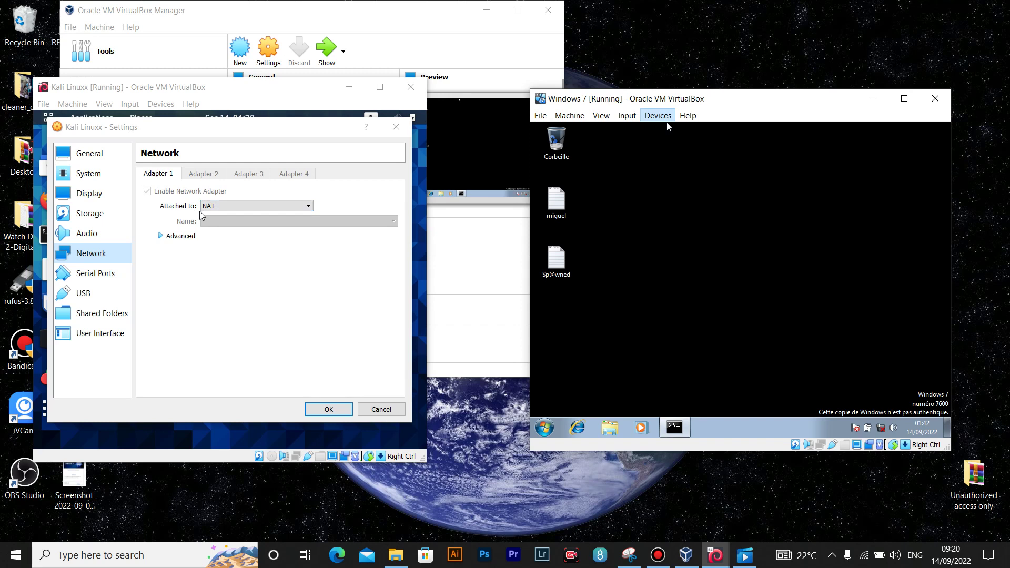
# Enable Cable Connected in the advanced options of Kali Linuxx's Adapter 1 and apply the settings
pyautogui.click(171, 236)
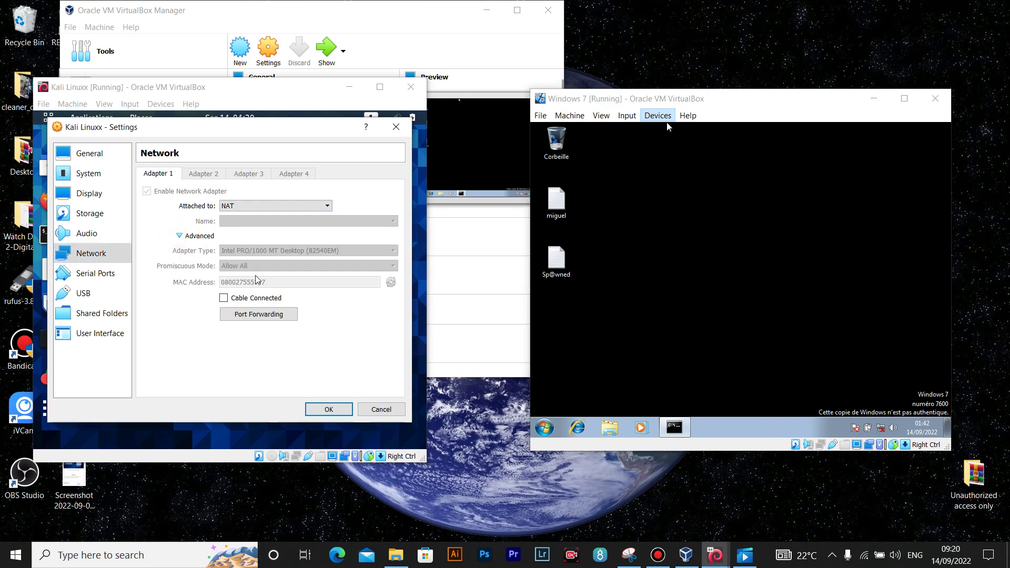
pyautogui.click(242, 298)
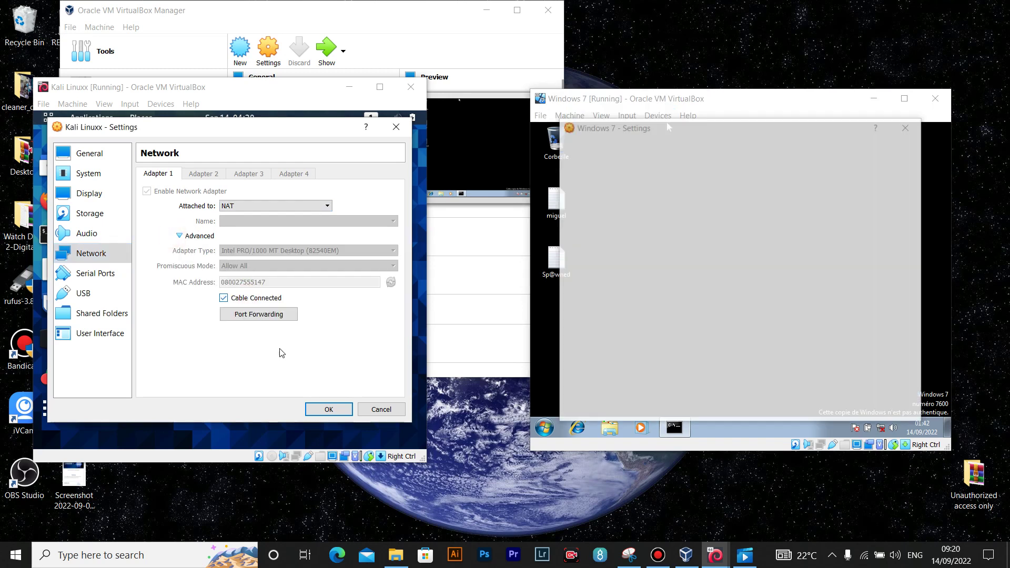
pyautogui.click(326, 410)
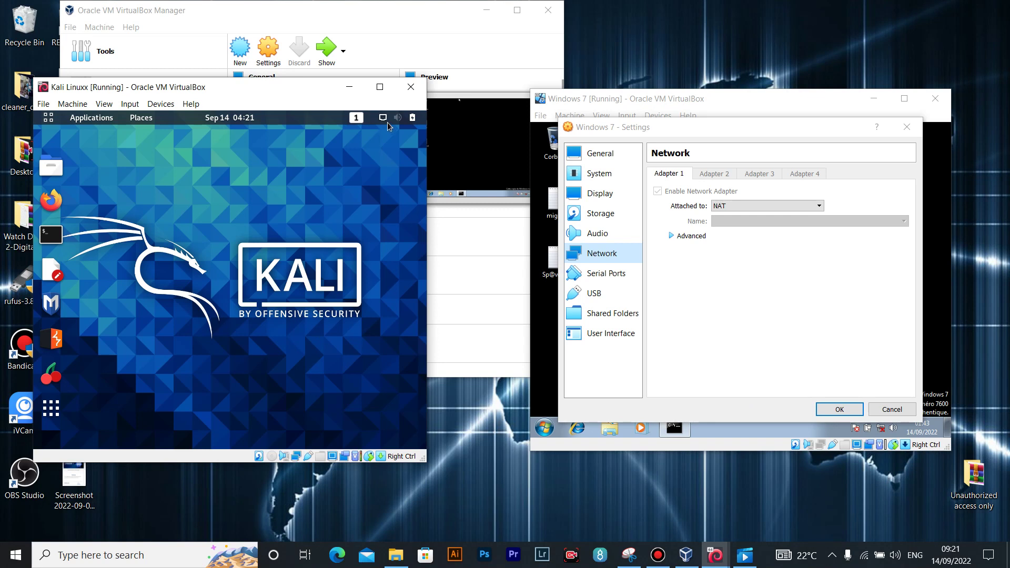
# Enable Cable Connected in the advanced options of Windows 7's Adapter 1 and apply the settings
pyautogui.click(697, 235)
pyautogui.click(759, 299)
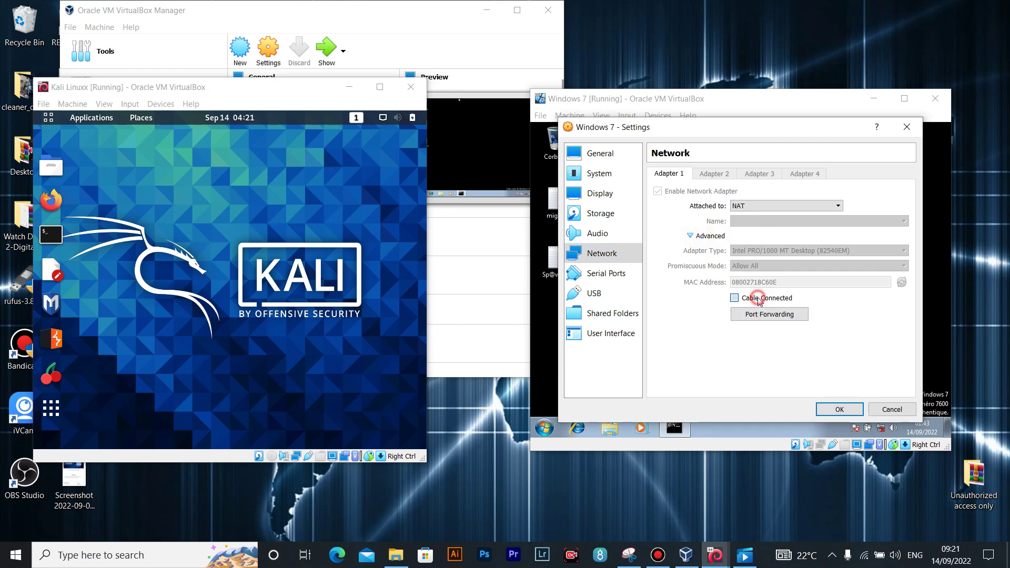
pyautogui.click(832, 410)
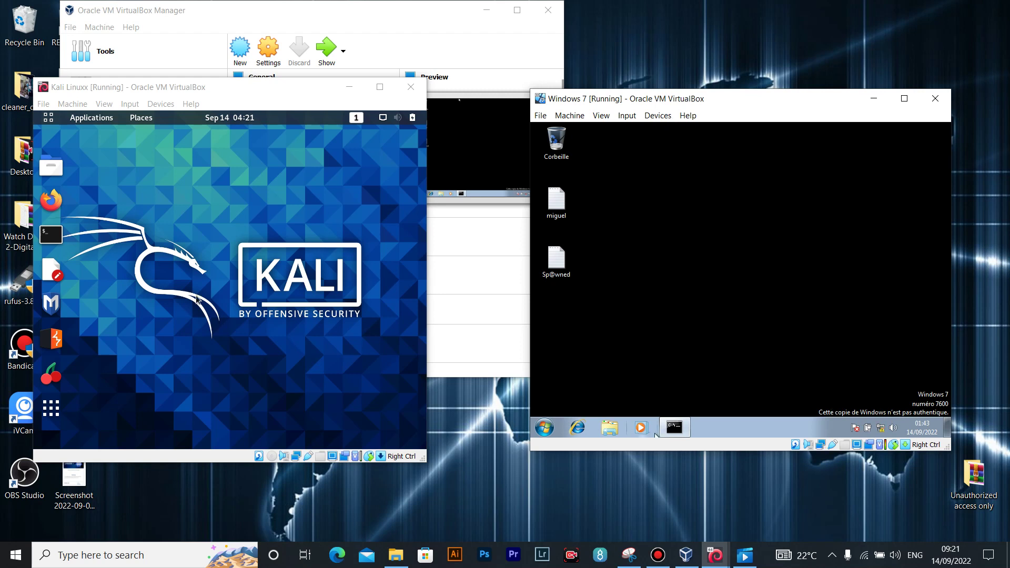
# Open a terminal in Kali, run ifconfig, and highlight the inet address of eth0
pyautogui.click(53, 235)
pyautogui.click(52, 235)
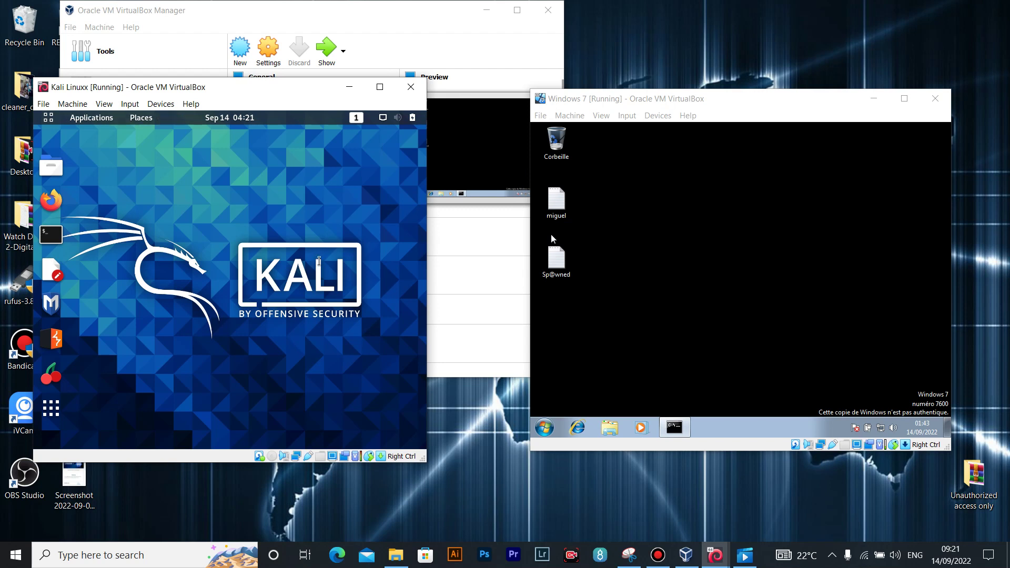
pyautogui.hotkey('ctrl', 'alt', 't')
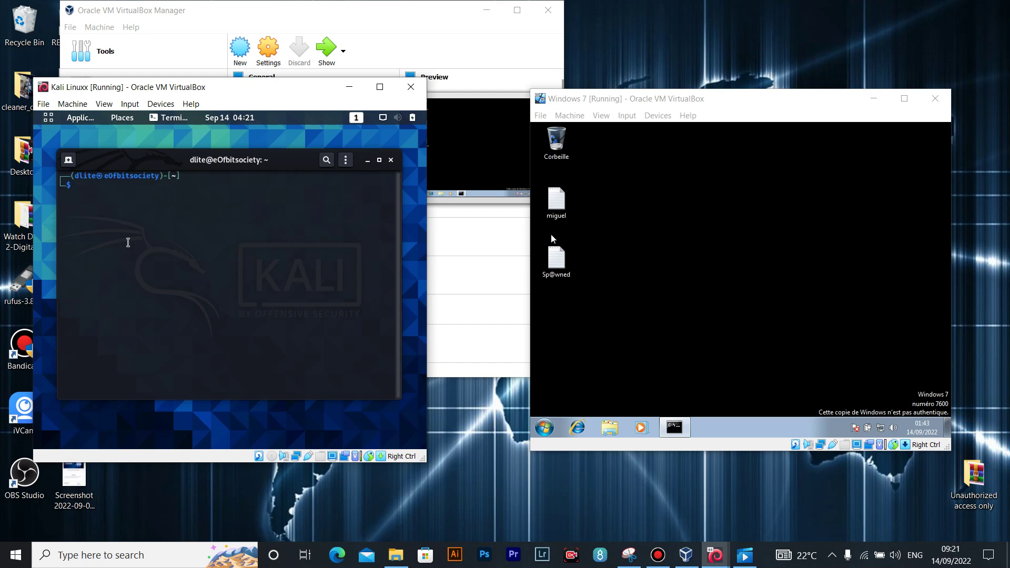
pyautogui.write('ifconfig')
pyautogui.press('Return')
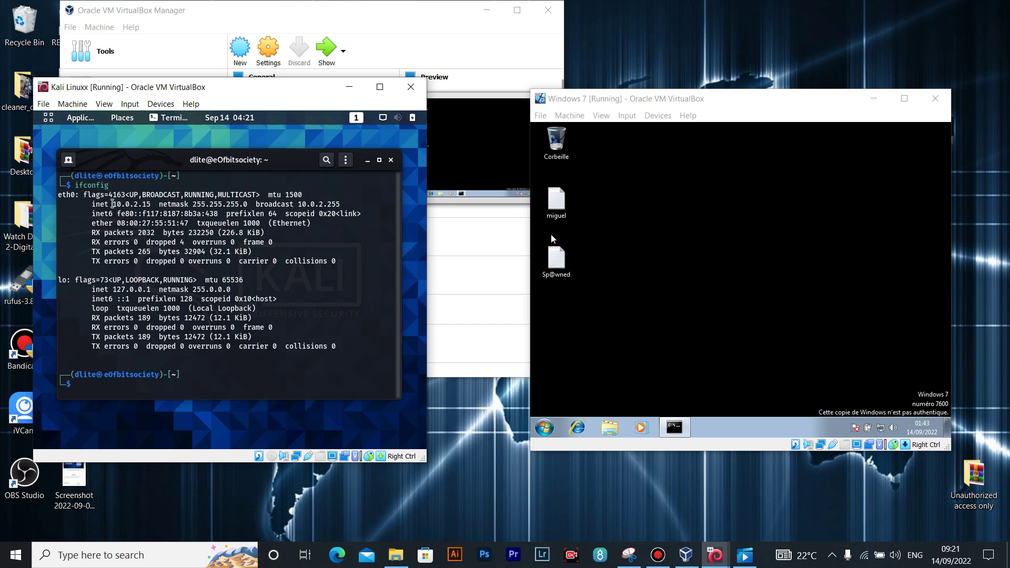
pyautogui.moveTo(112, 204); pyautogui.dragTo(154, 204)
# Bring up the command prompt in Windows 7 and run ipconfig to check its IP configuration
pyautogui.click(675, 424)
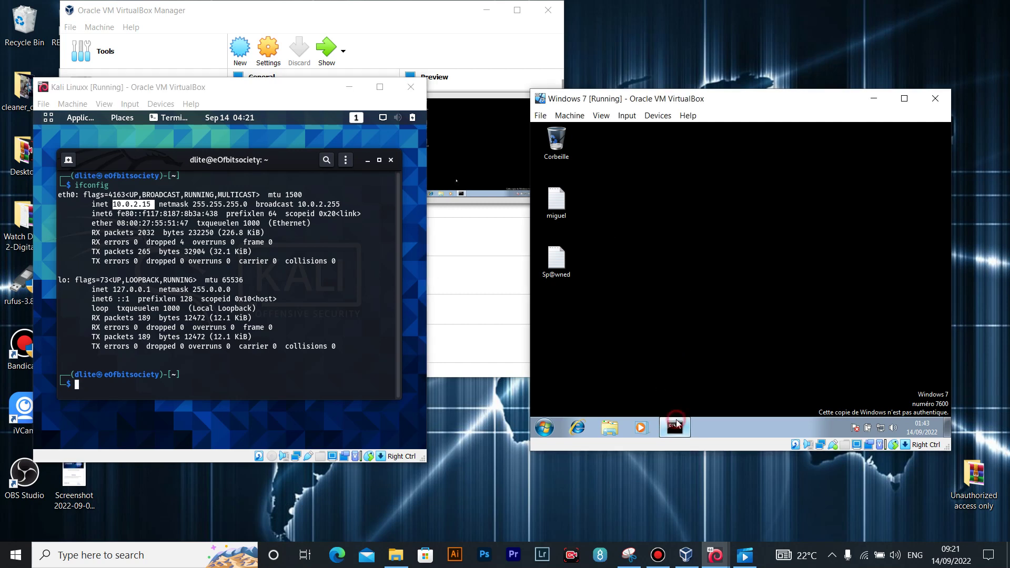
pyautogui.click(648, 282)
pyautogui.write('ipconfig')
pyautogui.press('Return')
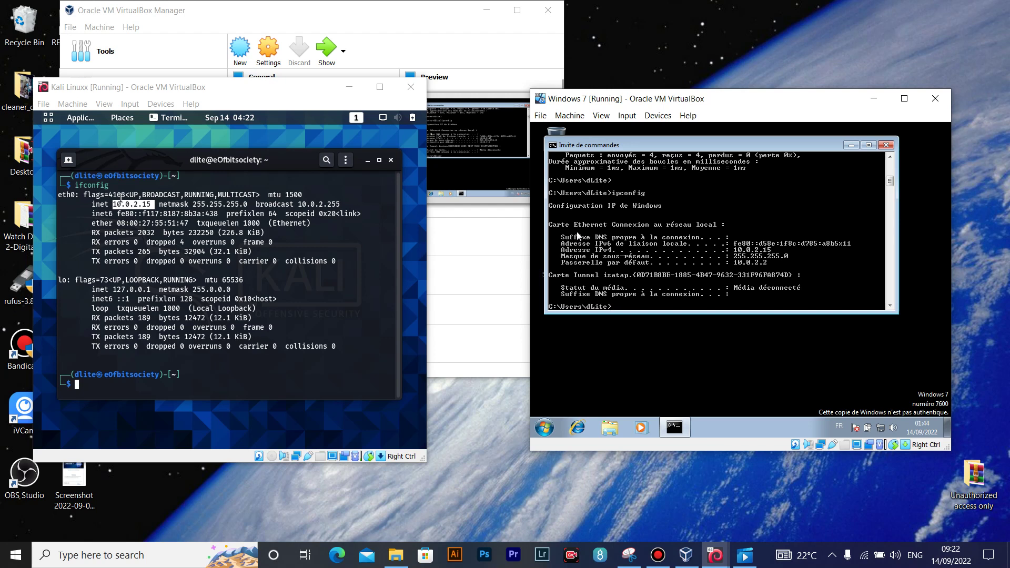
# Ping 10.0.2.15 from the Kali terminal and stop the ping after several replies
pyautogui.click(148, 379)
pyautogui.write('ping 10.0.2.15')
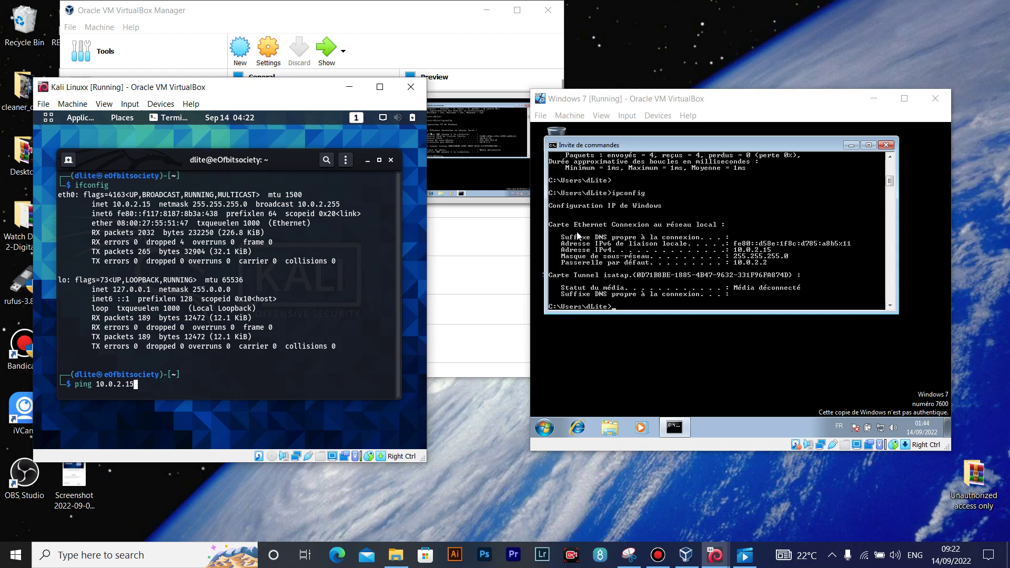
pyautogui.press('Return')
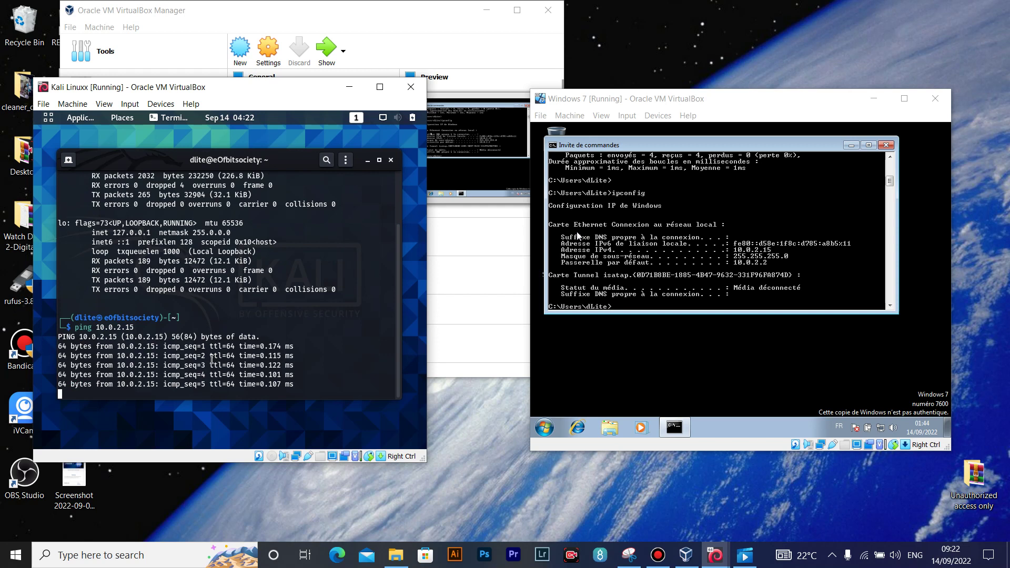
pyautogui.hotkey('ctrl', 'c')
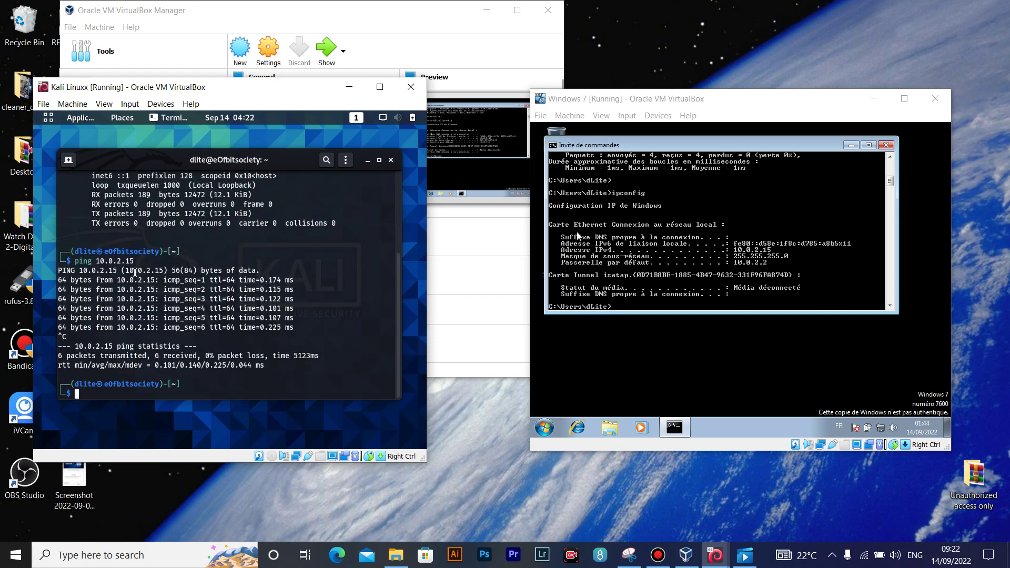
# Compare the pinged address with the eth0 inet address in the earlier ifconfig output, and return to the Kali prompt
pyautogui.moveTo(133, 270); pyautogui.dragTo(97, 262)
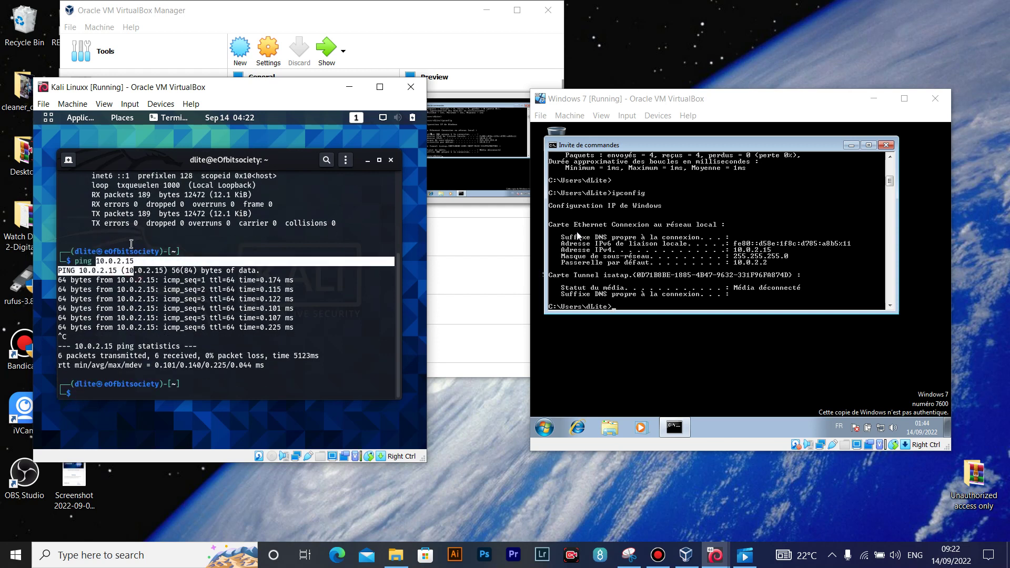
pyautogui.scroll(1, 144, 236)
pyautogui.scroll(4, 144, 237)
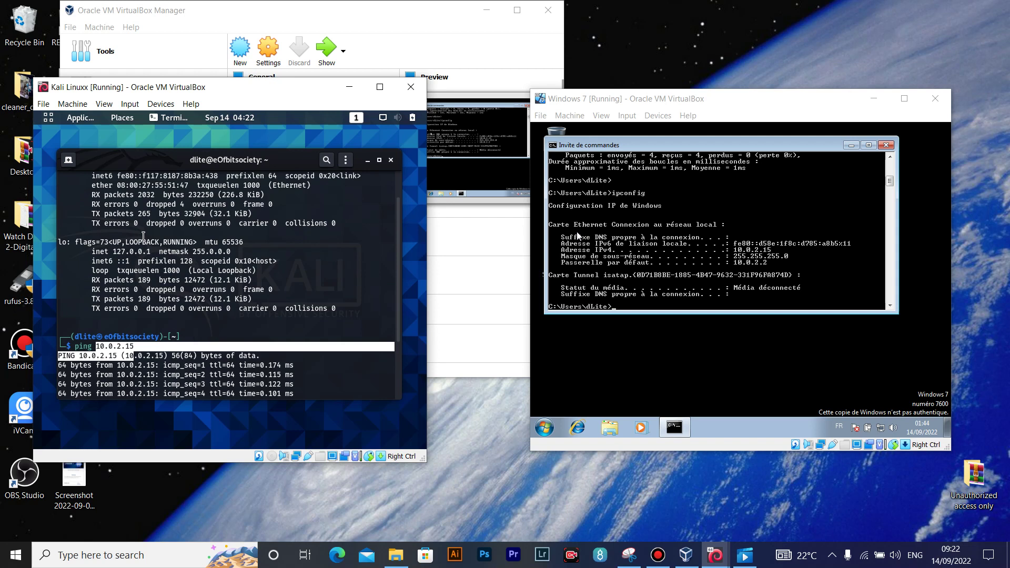
pyautogui.moveTo(116, 199); pyautogui.dragTo(152, 188)
pyautogui.doubleClick(149, 194)
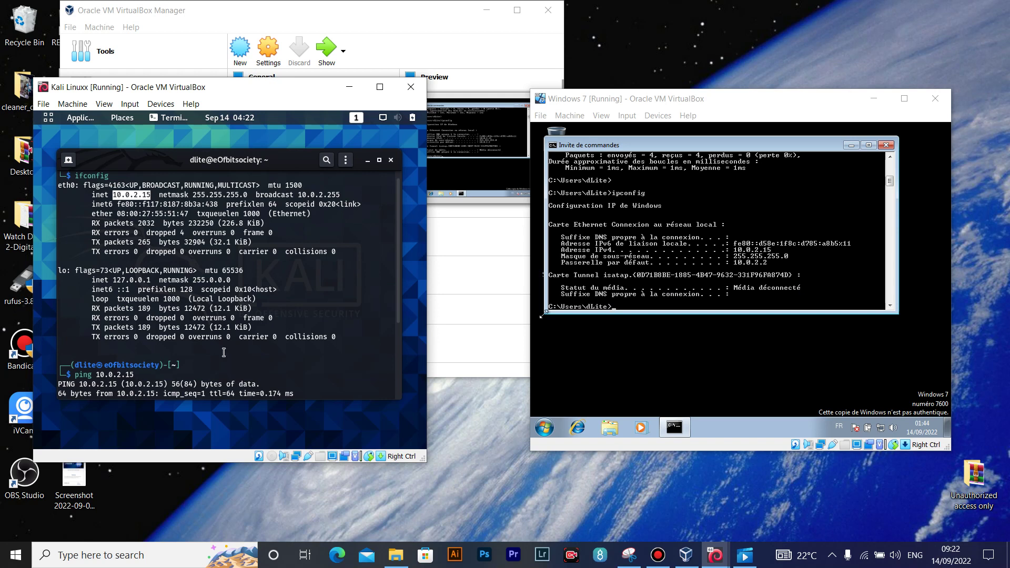
pyautogui.hotkey('ctrl', 'c')
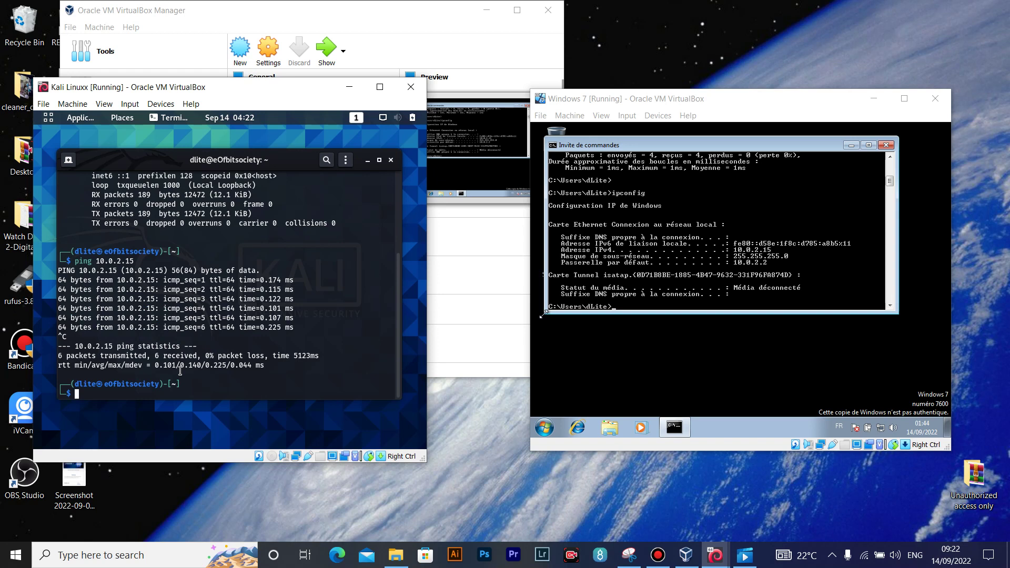
# Start a Python web server in the Kali terminal with python -m SimpleHTTPServer
pyautogui.write('python')
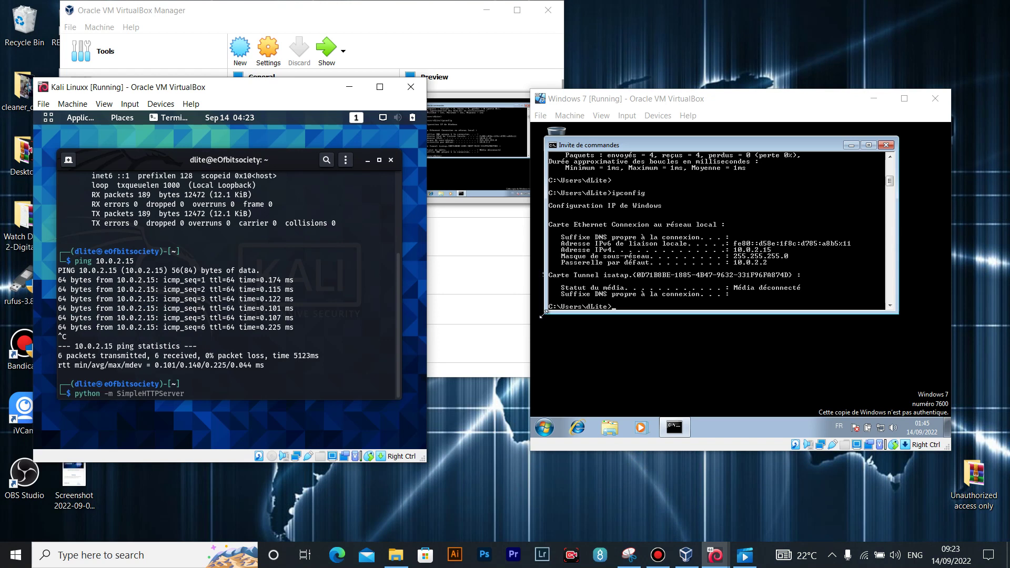
pyautogui.write('-m')
pyautogui.press('Right')
pyautogui.press('Return')
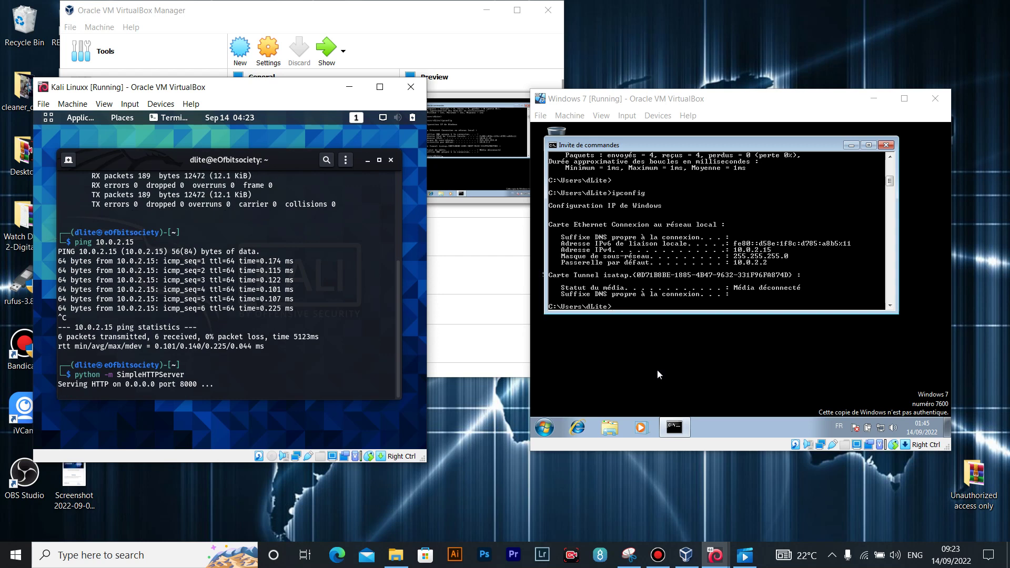
# Open Internet Explorer in Windows 7 and replace the start page address with the beginning of a new one, http
pyautogui.click(578, 429)
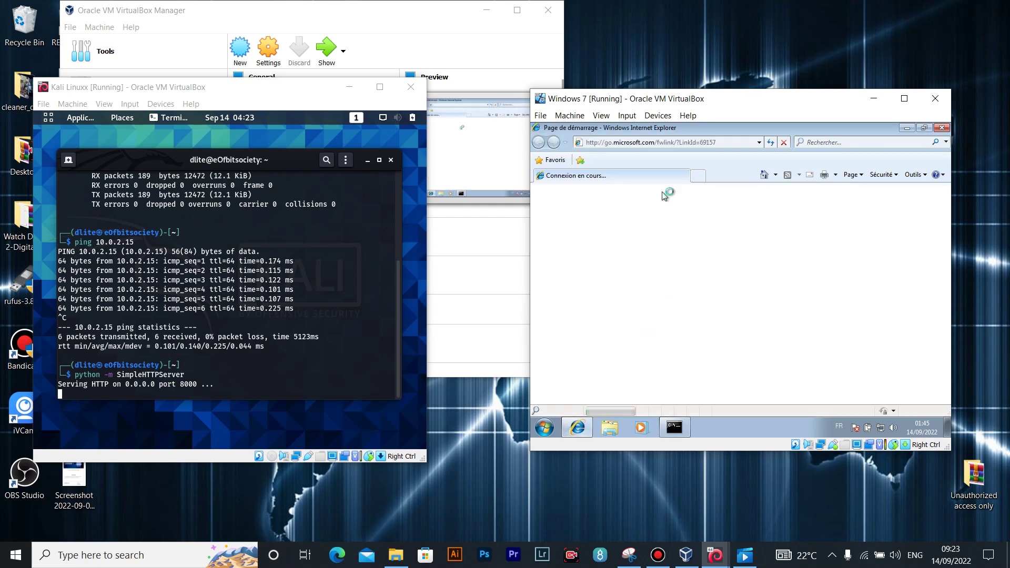
pyautogui.click(626, 147)
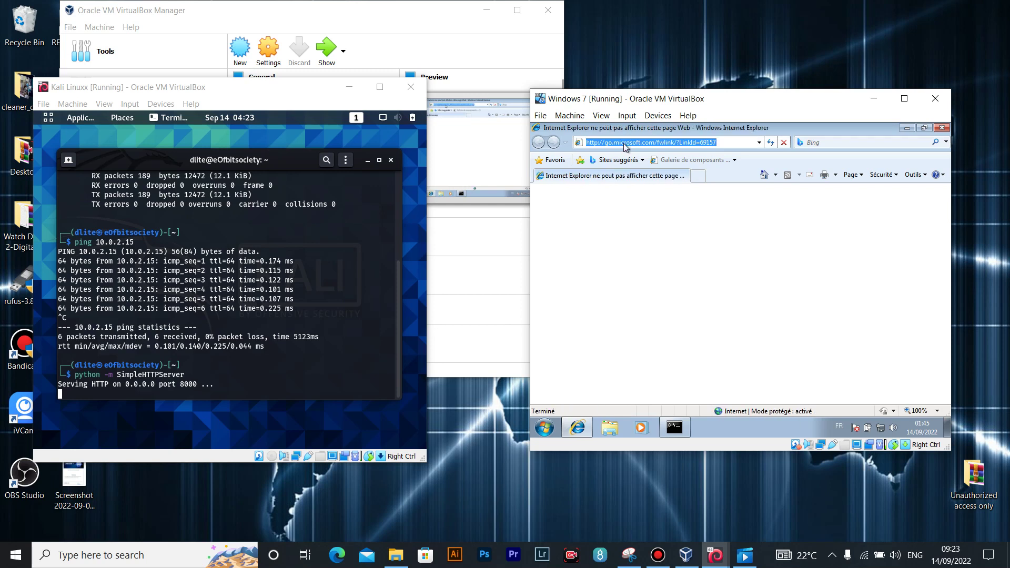
pyautogui.write('htpp')
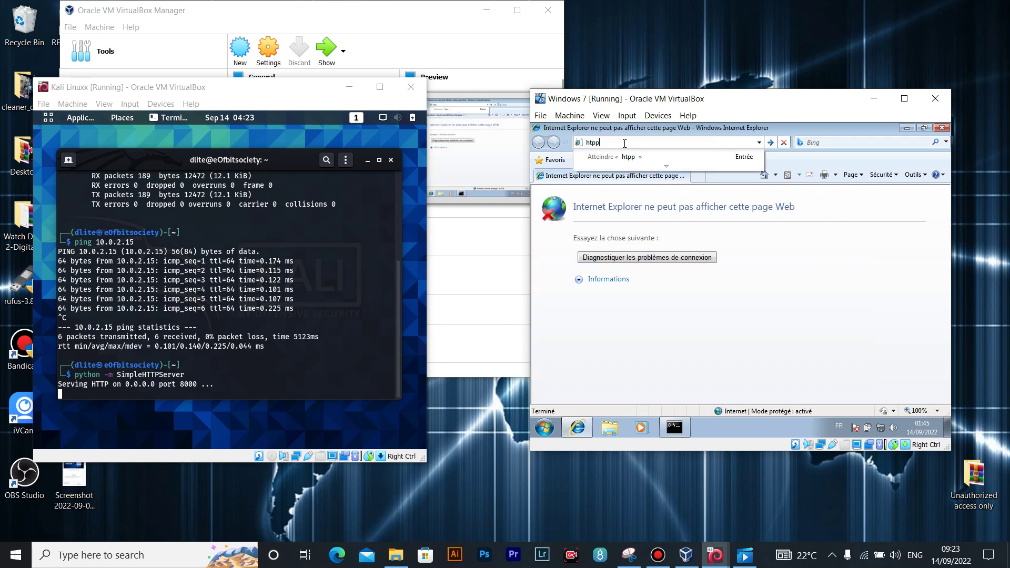
pyautogui.press('BackSpace')
pyautogui.press('BackSpace')
pyautogui.write('tpM')
pyautogui.press('BackSpace')
pyautogui.click(840, 426)
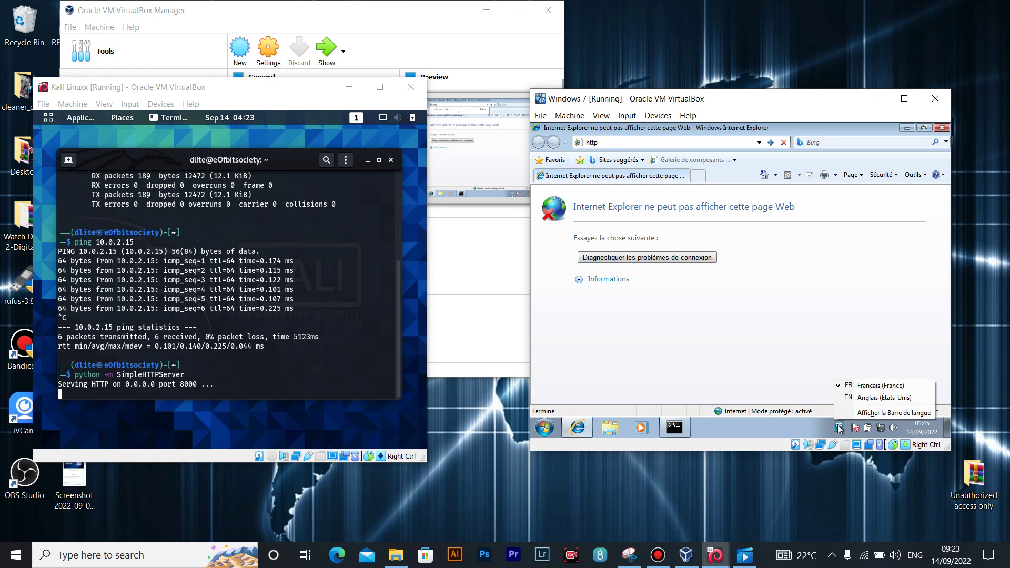
pyautogui.click(853, 399)
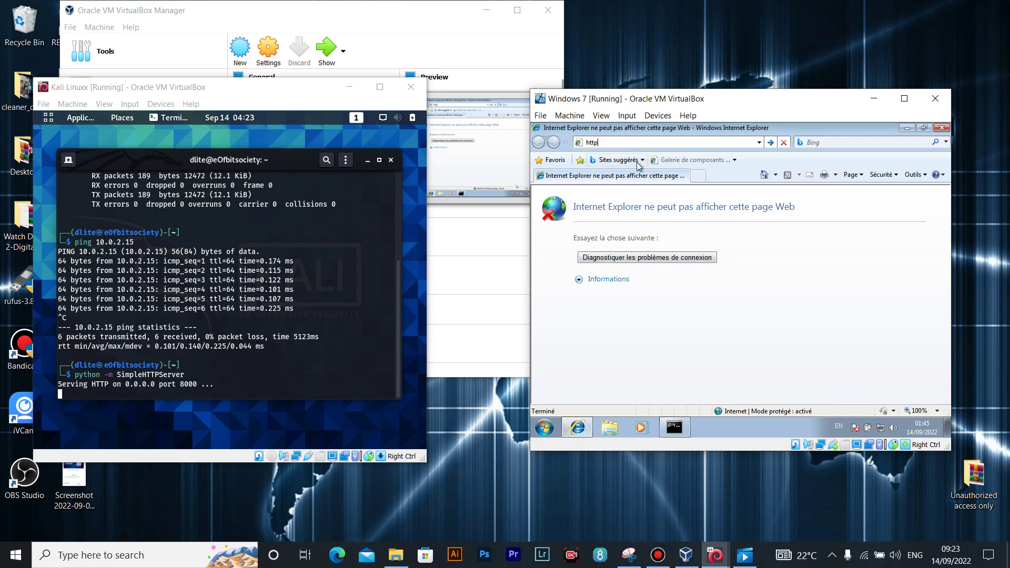
pyautogui.write(':')
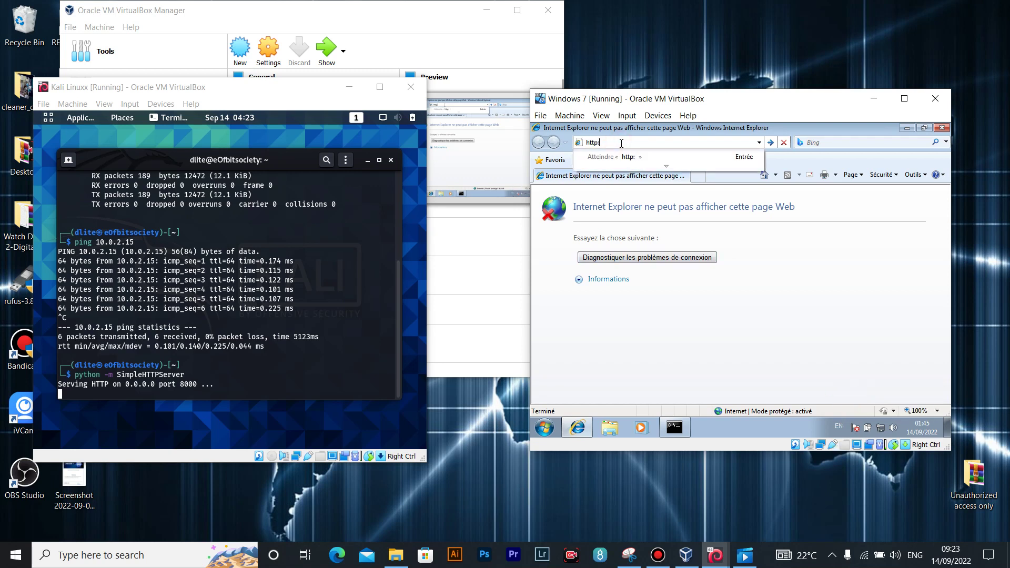
pyautogui.write('//1')
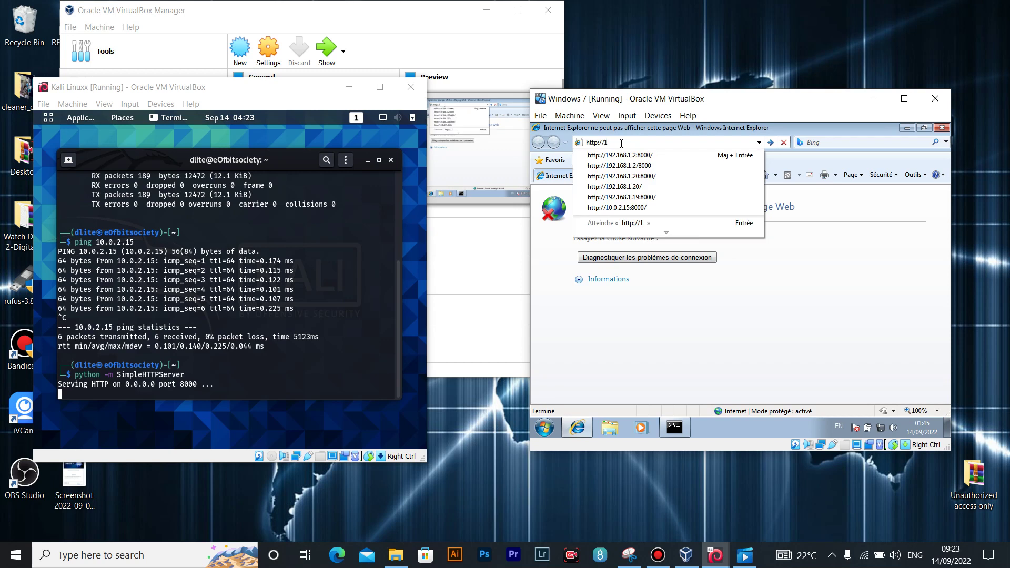
pyautogui.write('0.0.2.1')
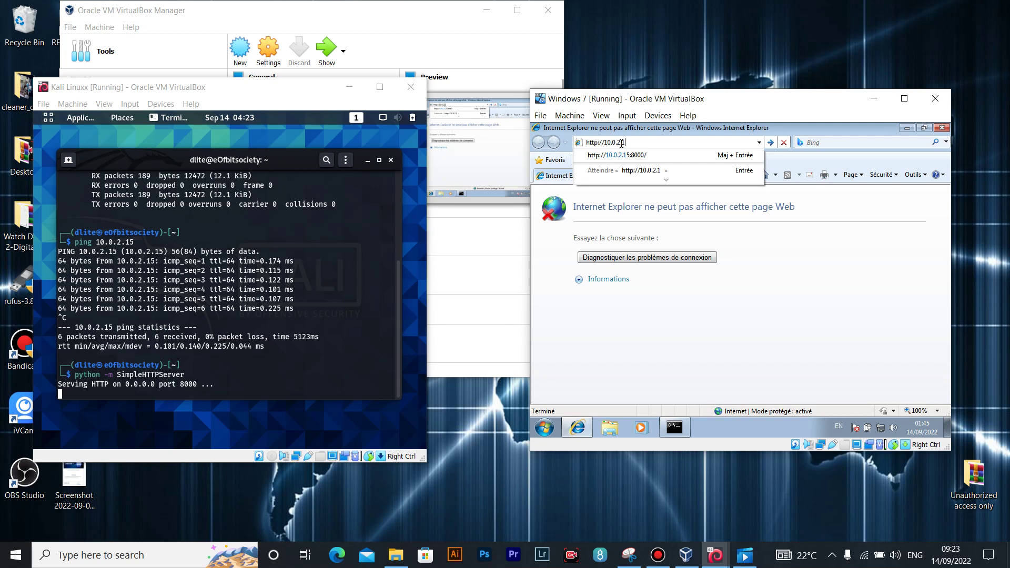
pyautogui.write('5:8000')
pyautogui.press('Return')
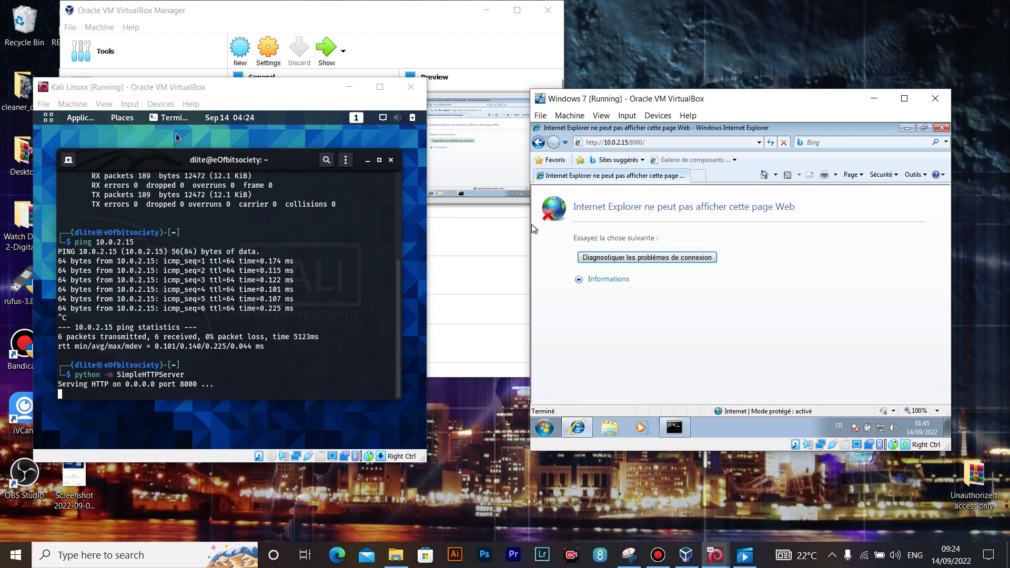
# Open the network settings of both the Kali Linux and the Windows 7 virtual machines
pyautogui.click(160, 103)
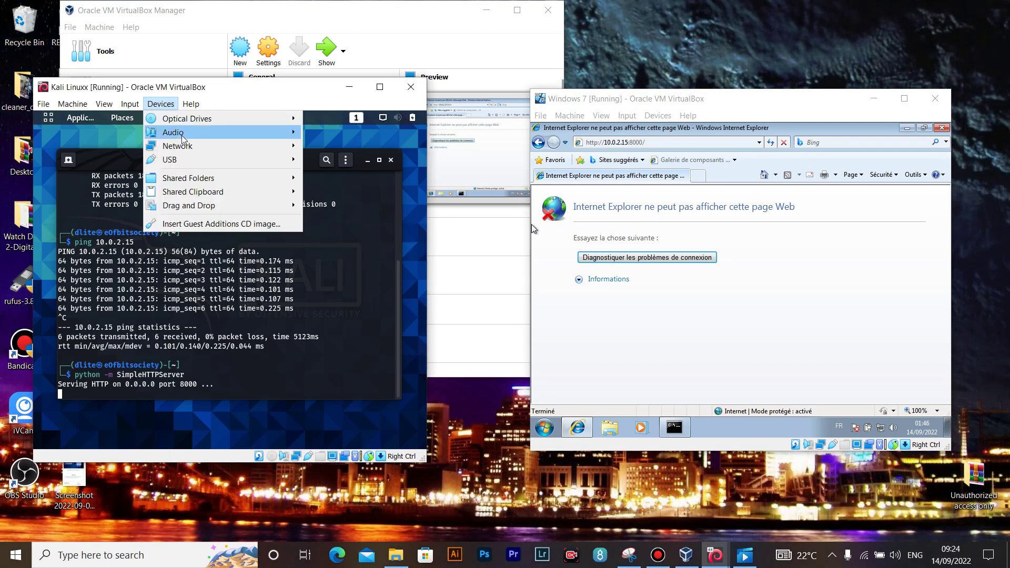
pyautogui.moveTo(233, 145)
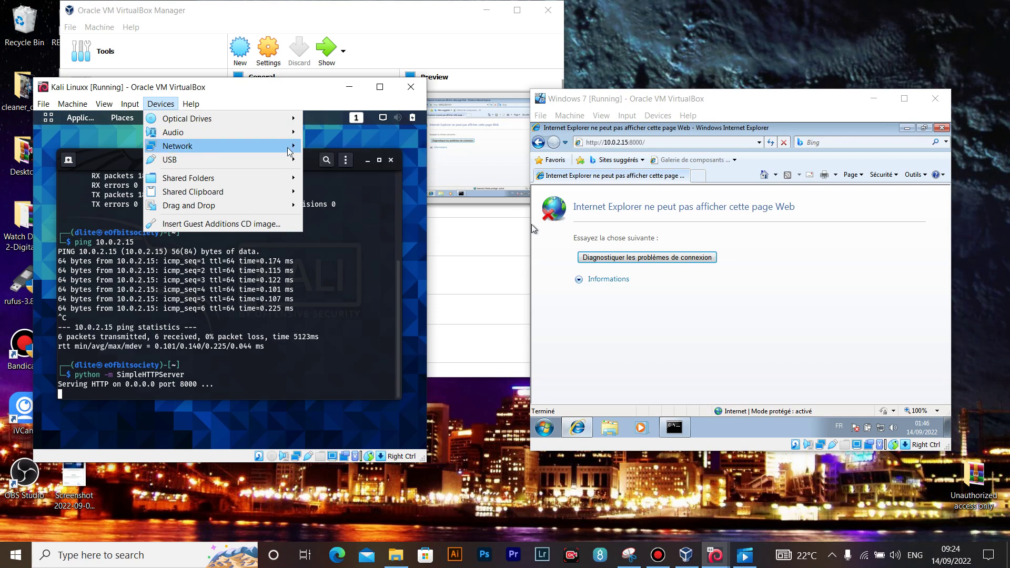
pyautogui.click(325, 149)
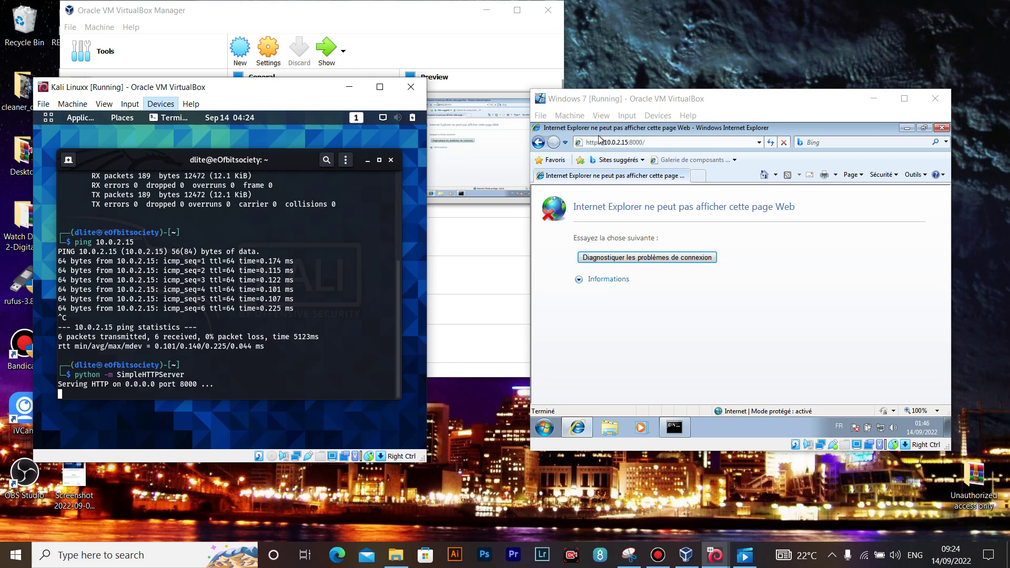
pyautogui.click(650, 116)
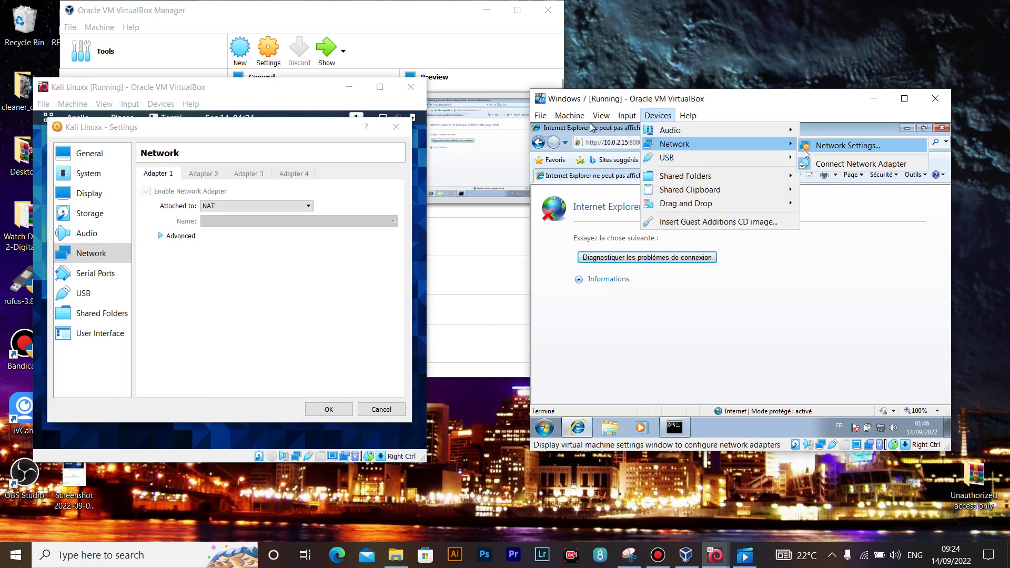
pyautogui.click(808, 149)
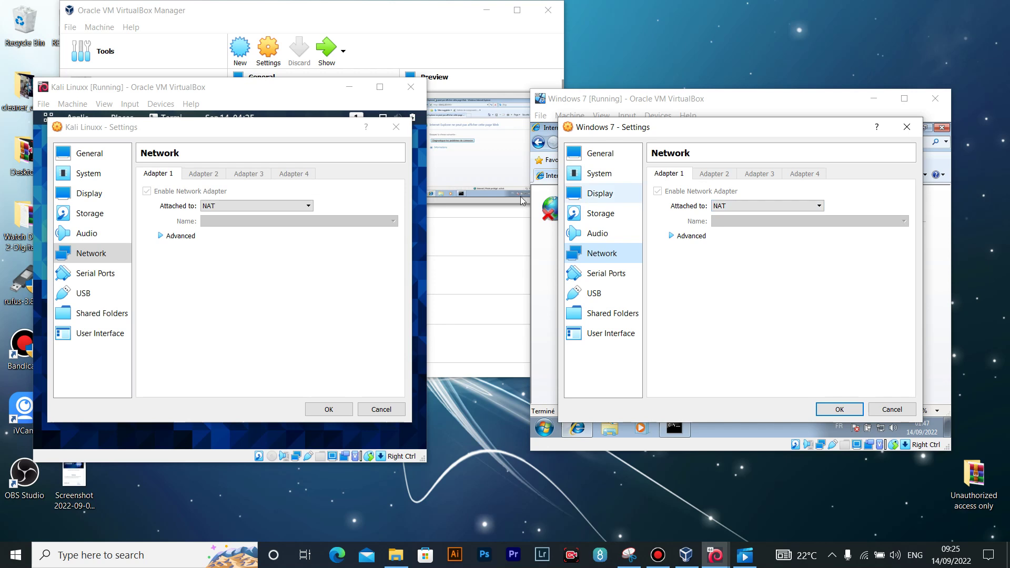
# Attach Kali's Adapter 1 to the Internal Network intnet with promiscuous mode Allow All, and apply the settings
pyautogui.click(294, 211)
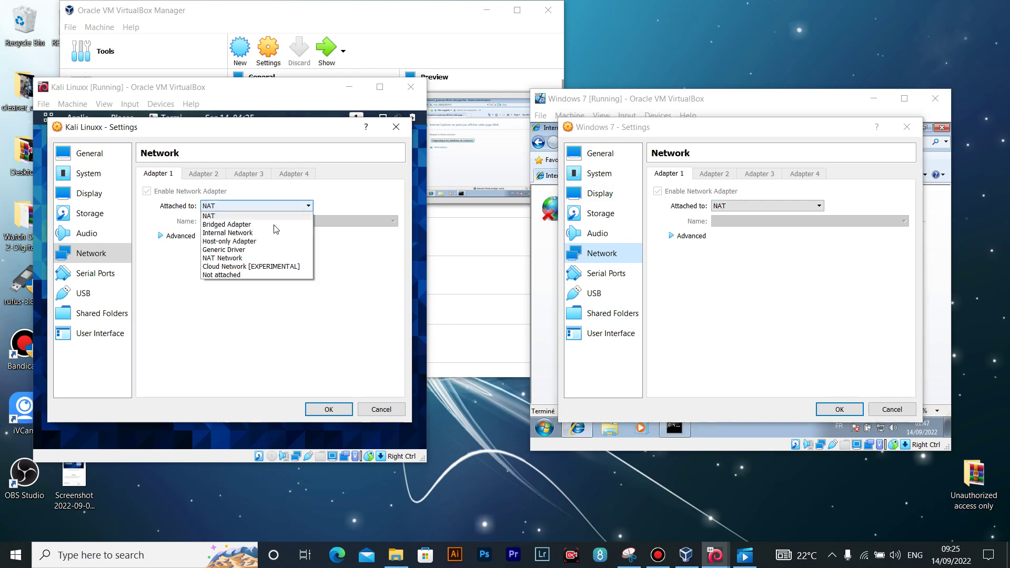
pyautogui.click(251, 233)
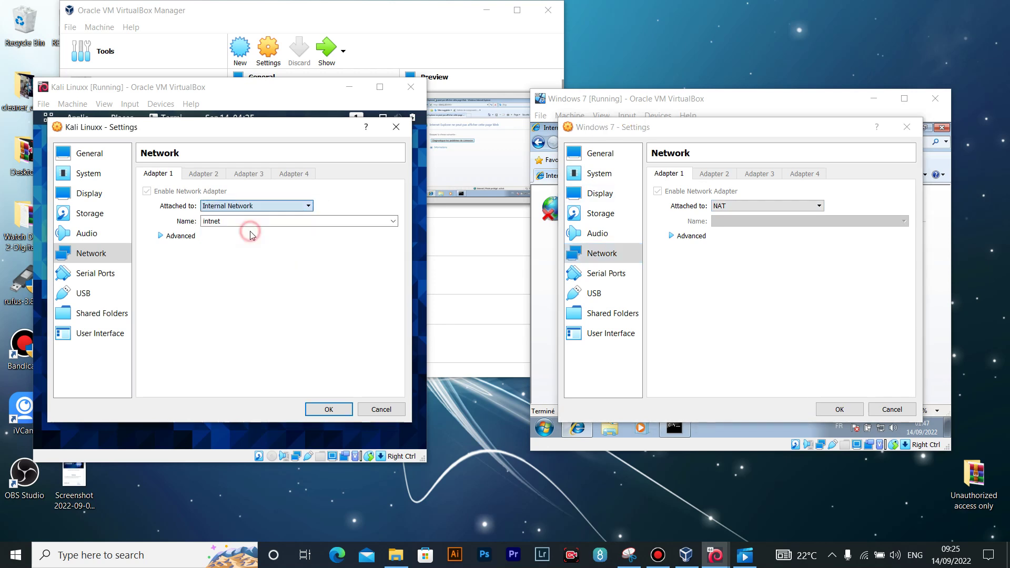
pyautogui.click(172, 235)
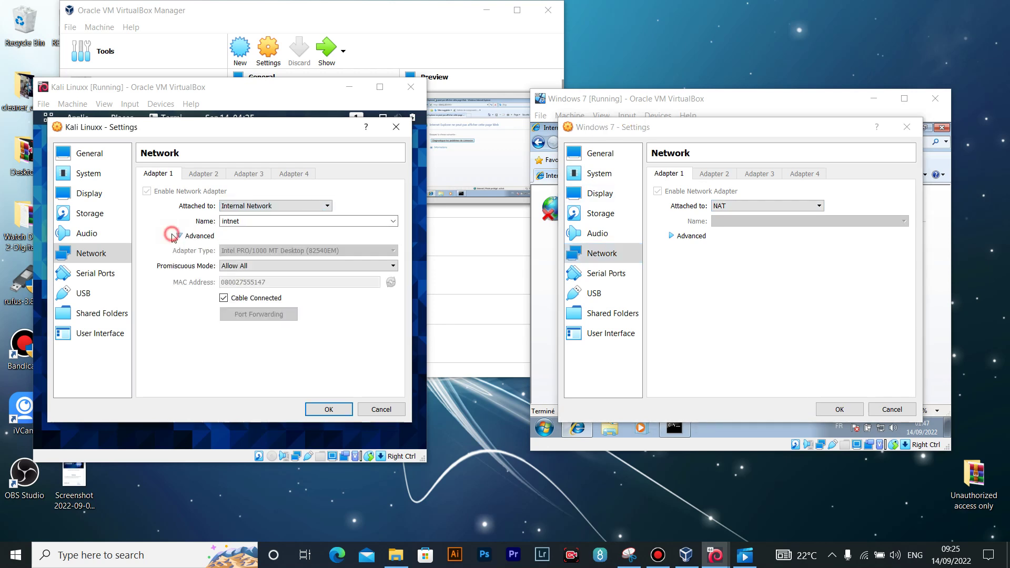
pyautogui.click(248, 267)
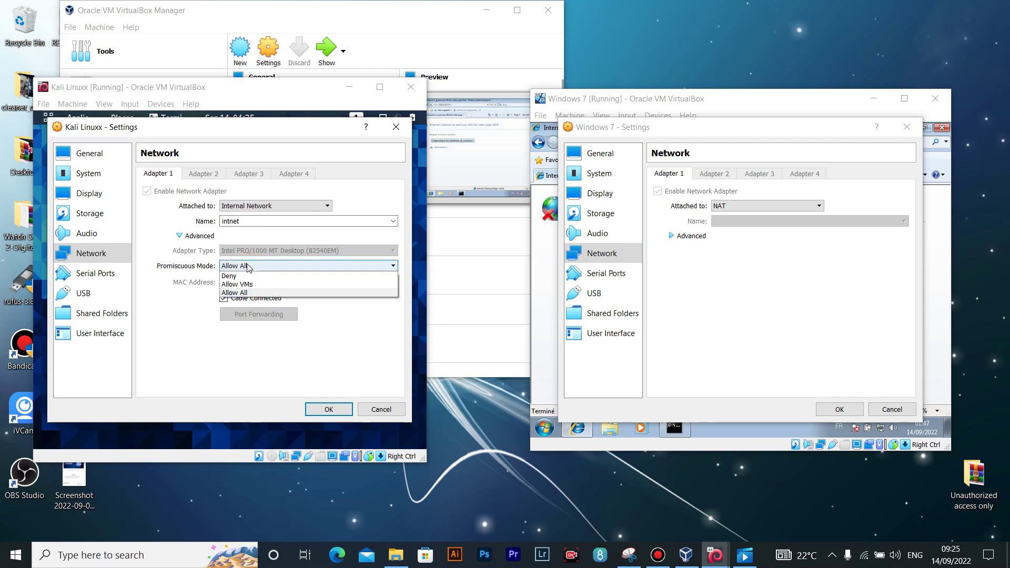
pyautogui.click(248, 292)
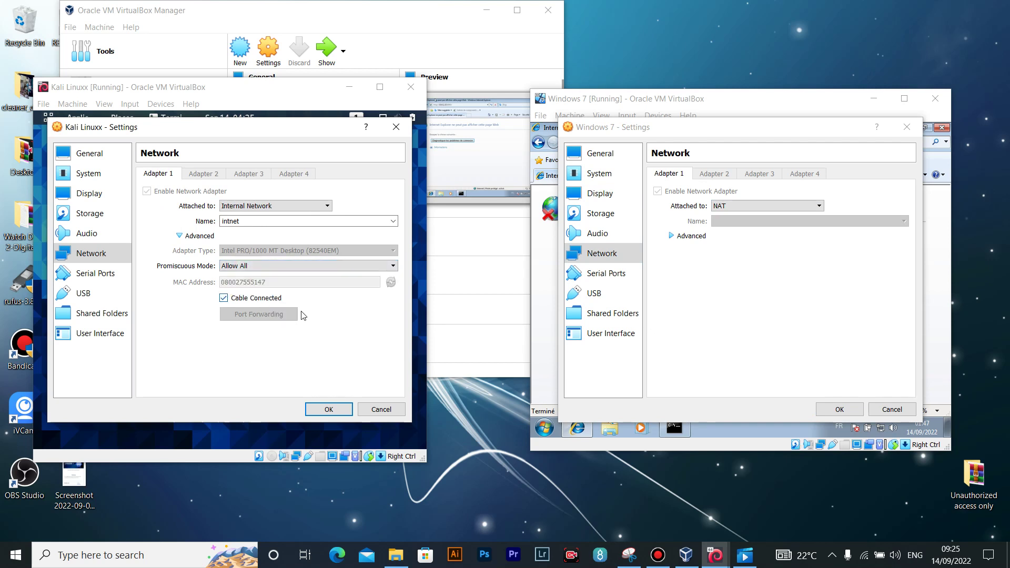
pyautogui.click(315, 408)
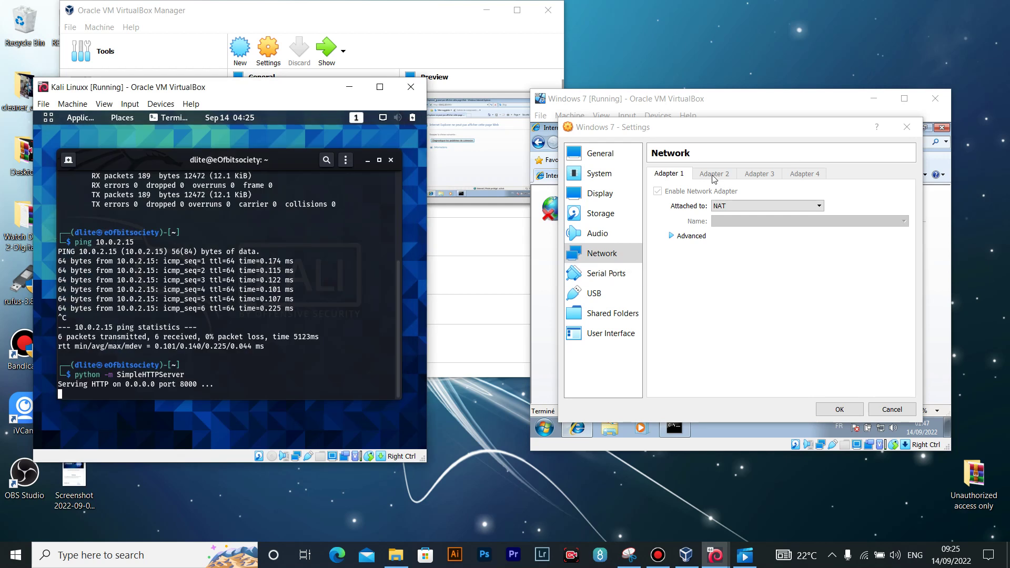
# Attach the Windows 7 machine's Adapter 1 to the Internal Network intnet, check its advanced options and apply the settings
pyautogui.click(745, 201)
pyautogui.click(749, 206)
pyautogui.click(748, 205)
pyautogui.click(743, 206)
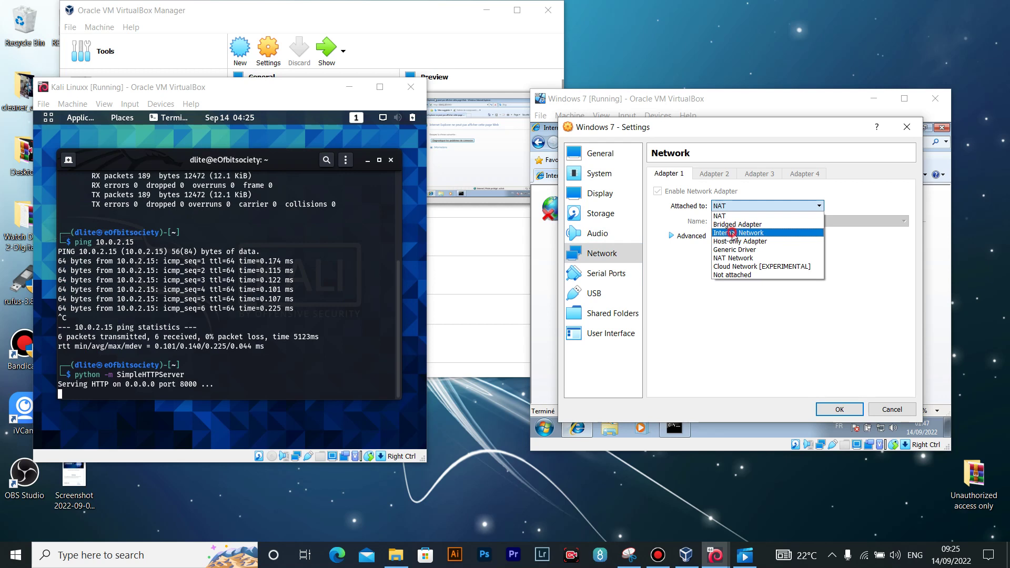
pyautogui.click(734, 233)
pyautogui.click(705, 236)
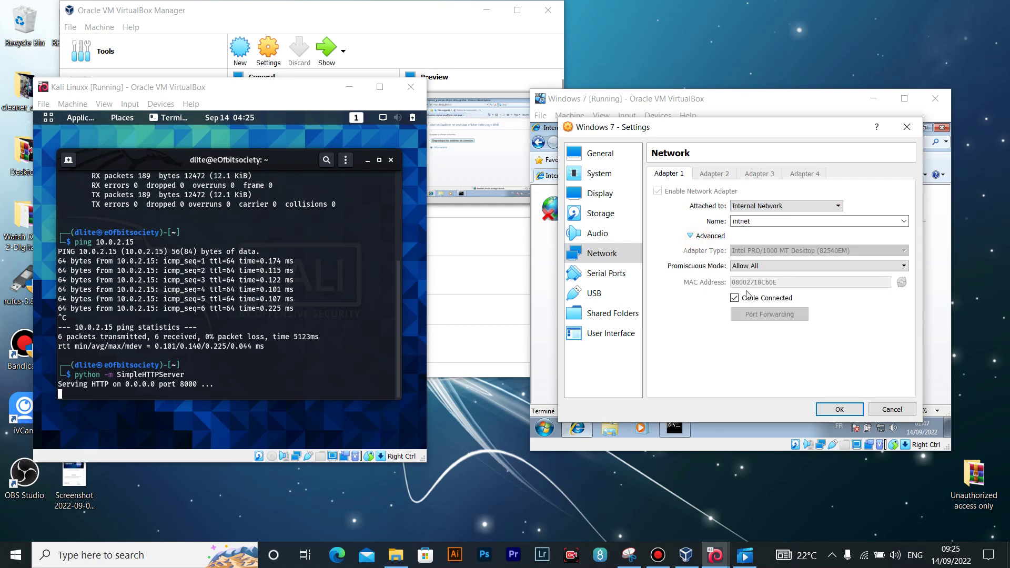
pyautogui.click(826, 409)
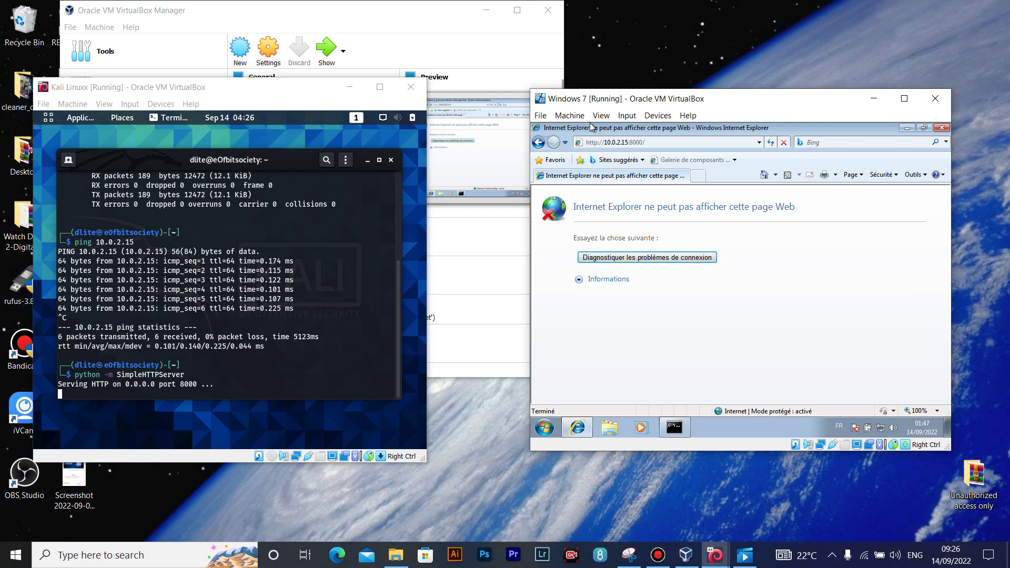
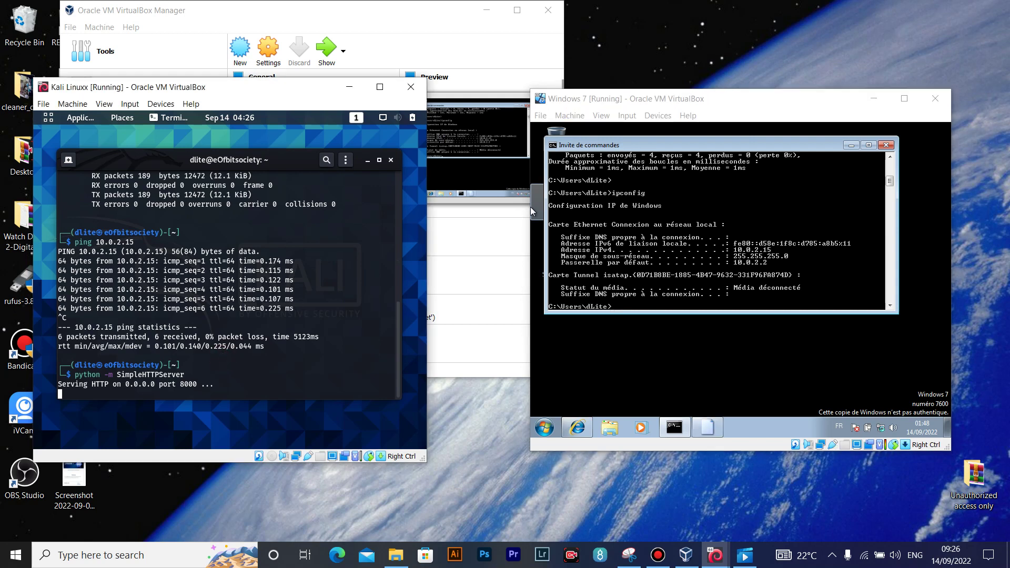
# Stop the Python web server in the Kali terminal and open Kali's wired network settings
pyautogui.click(258, 334)
pyautogui.hotkey('ctrl', 'c')
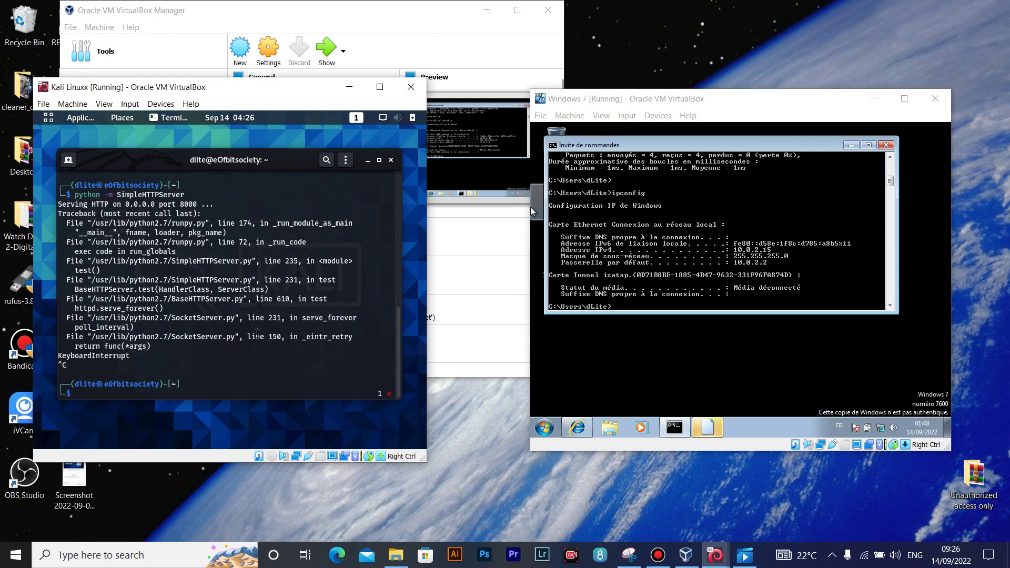
pyautogui.click(383, 120)
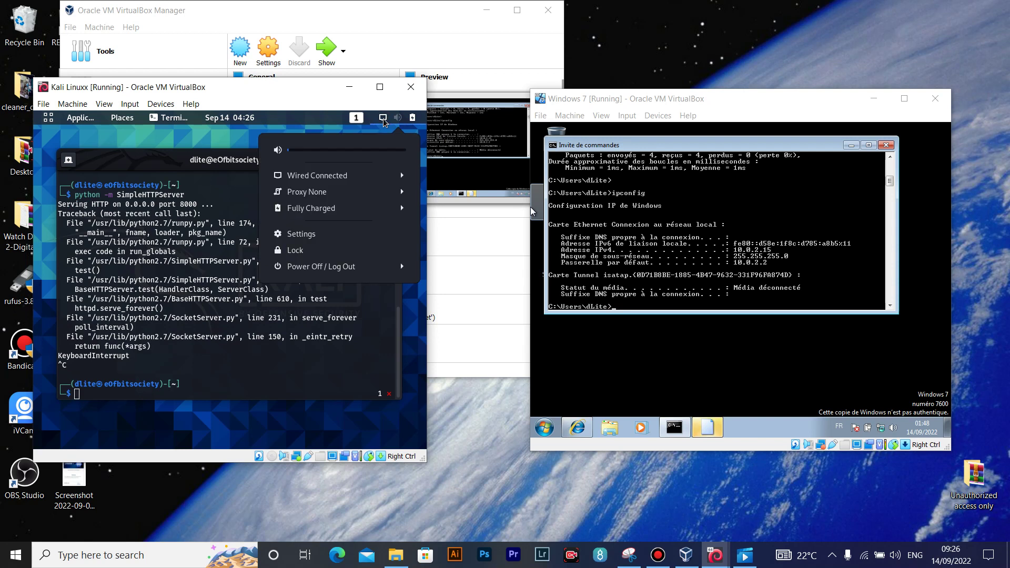
pyautogui.click(352, 176)
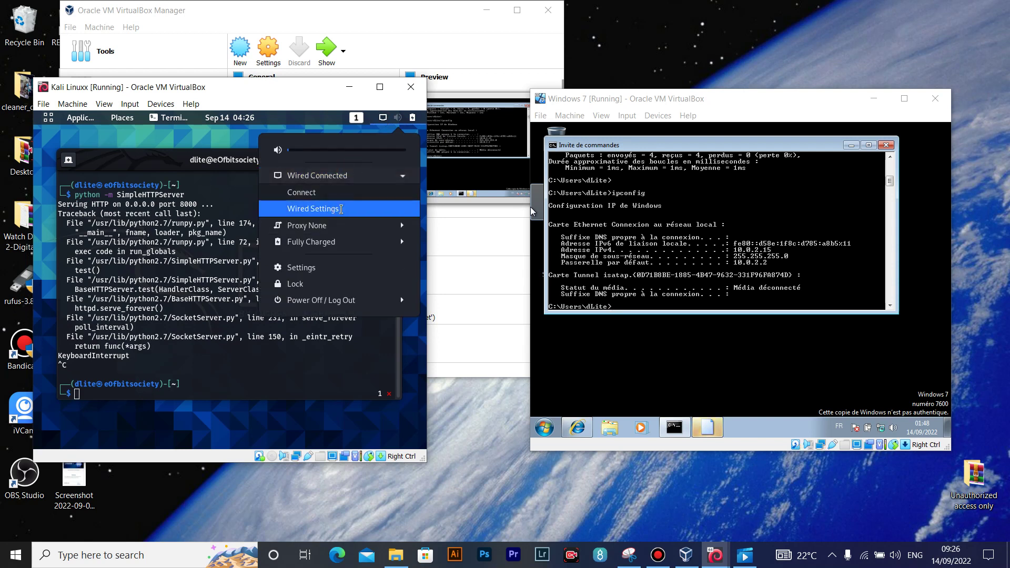
pyautogui.click(341, 210)
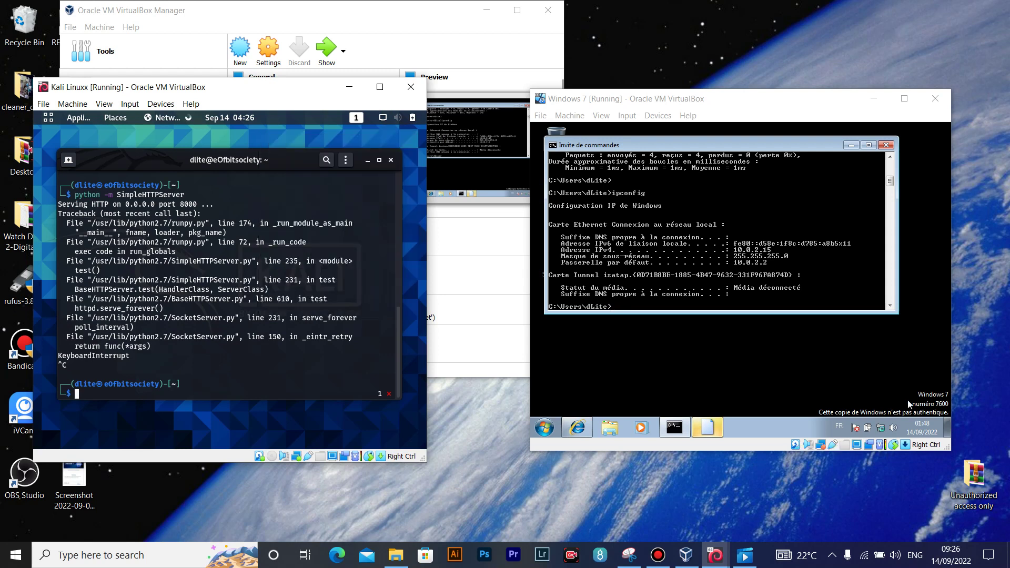
# Open the properties of the Connexion au réseau local adapter in the Windows 7 network connections
pyautogui.click(882, 428)
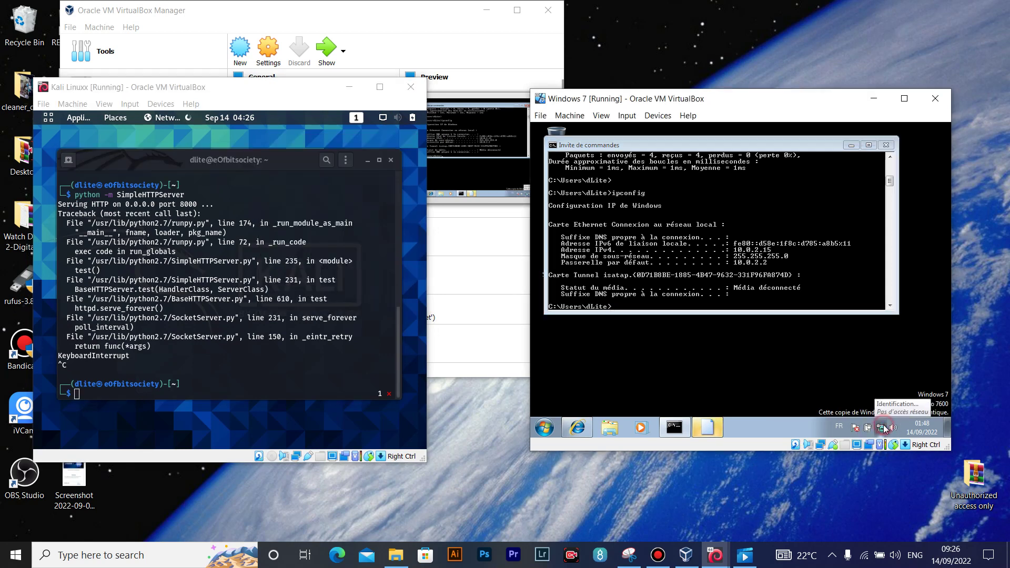
pyautogui.click(875, 406)
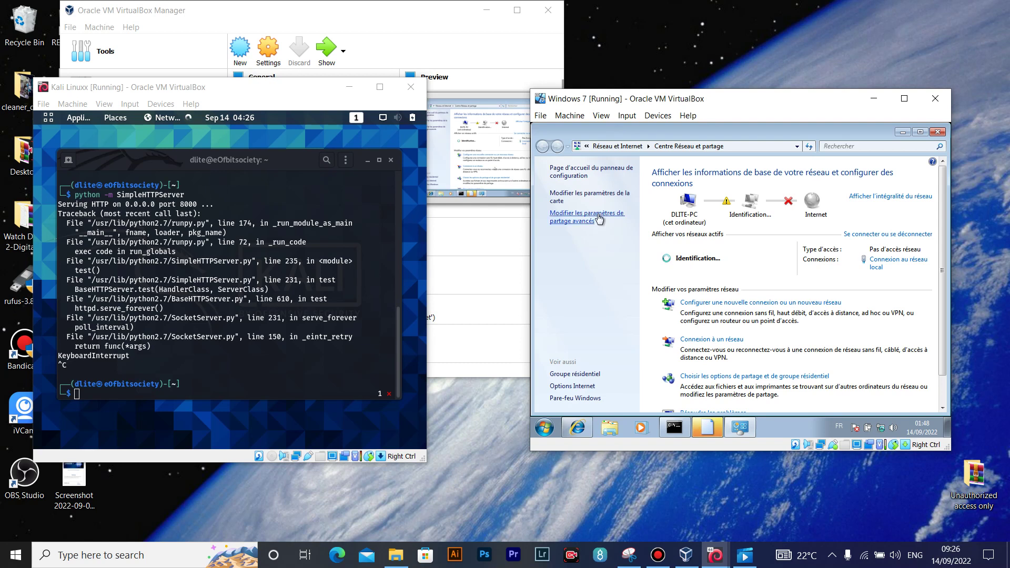
pyautogui.click(578, 195)
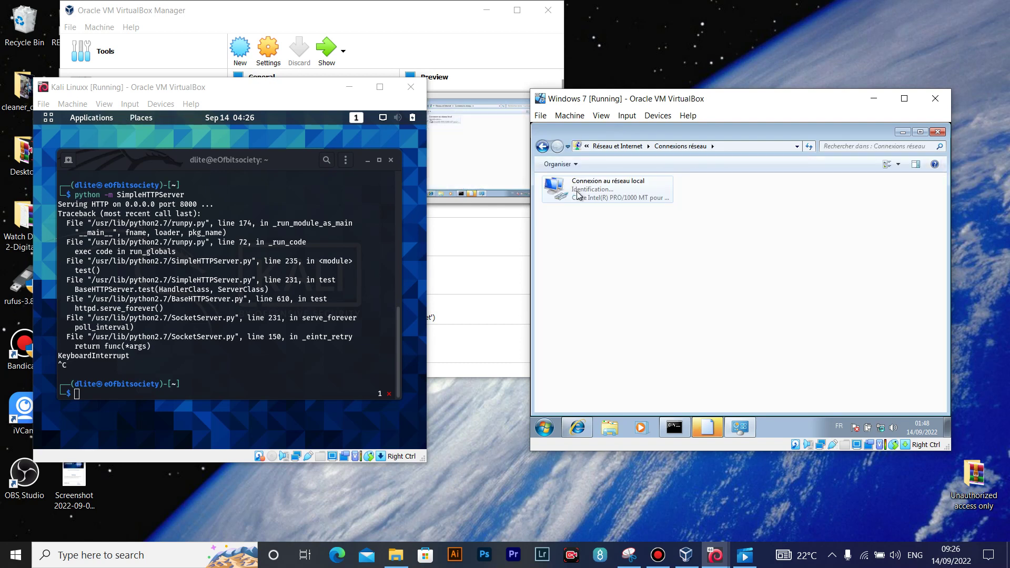
pyautogui.rightClick(578, 194)
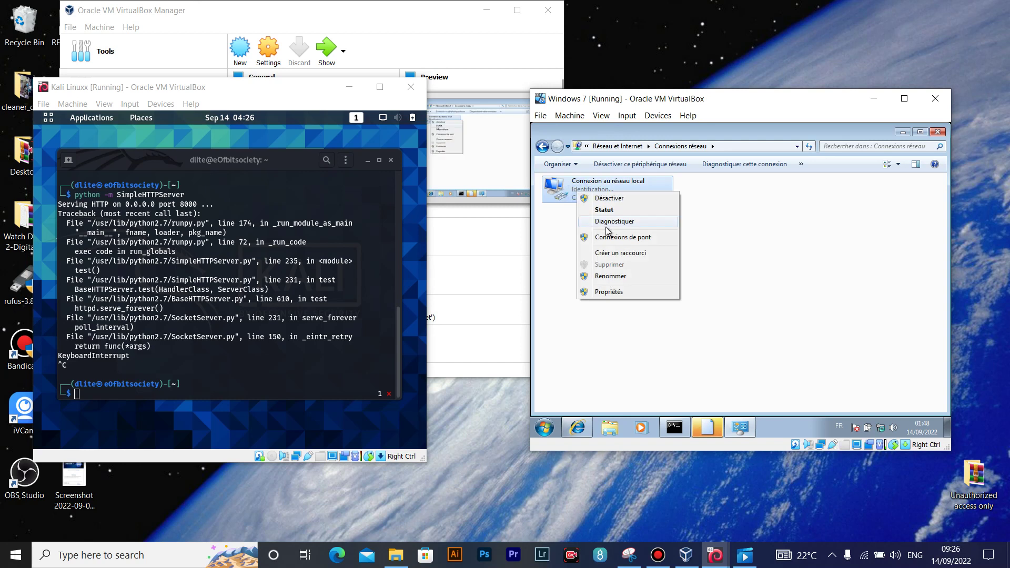
pyautogui.click(605, 293)
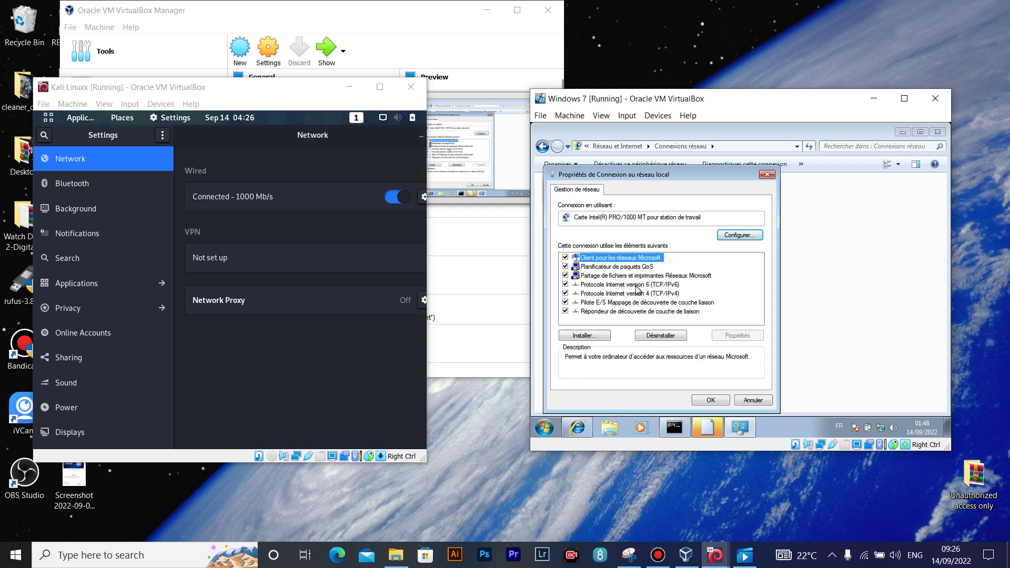
# Assign the Windows 7 adapter the static IPv4 address 192.168.1.1 with mask 255.255.255.0, validate settings on exit, and cancel the diagnostics
pyautogui.doubleClick(630, 293)
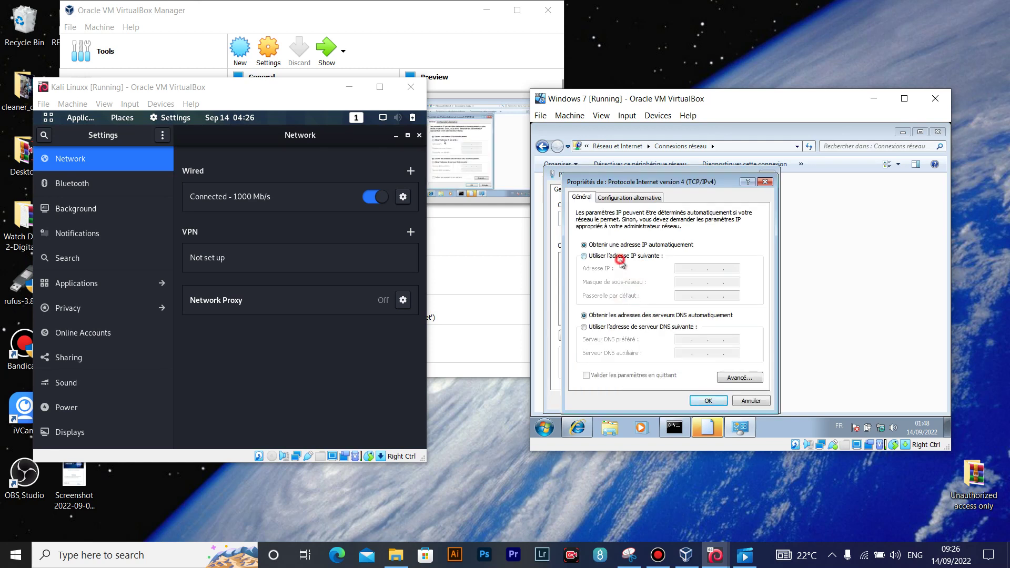
pyautogui.click(621, 257)
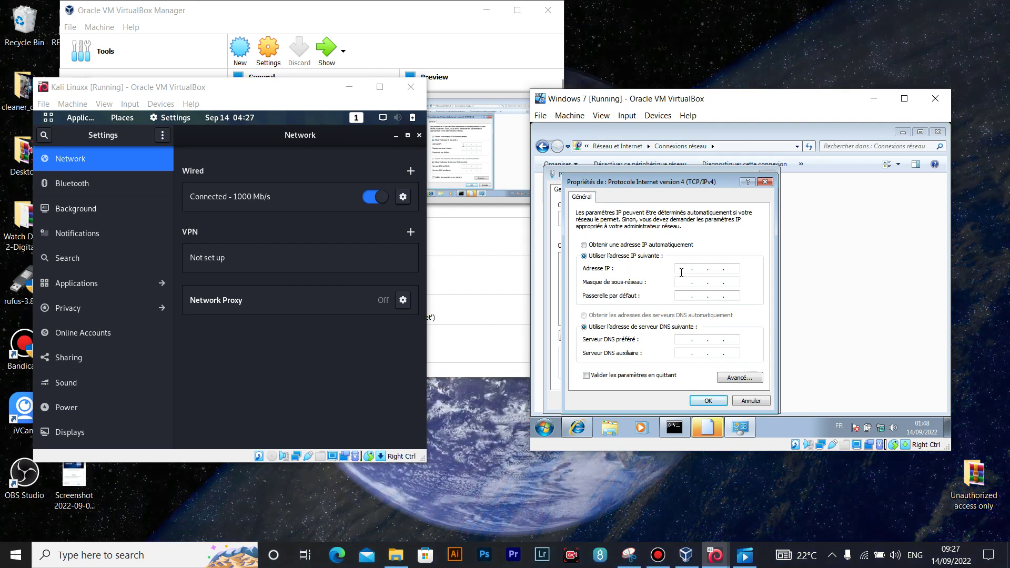
pyautogui.click(681, 273)
pyautogui.write('192 . 168 . 1 . 1')
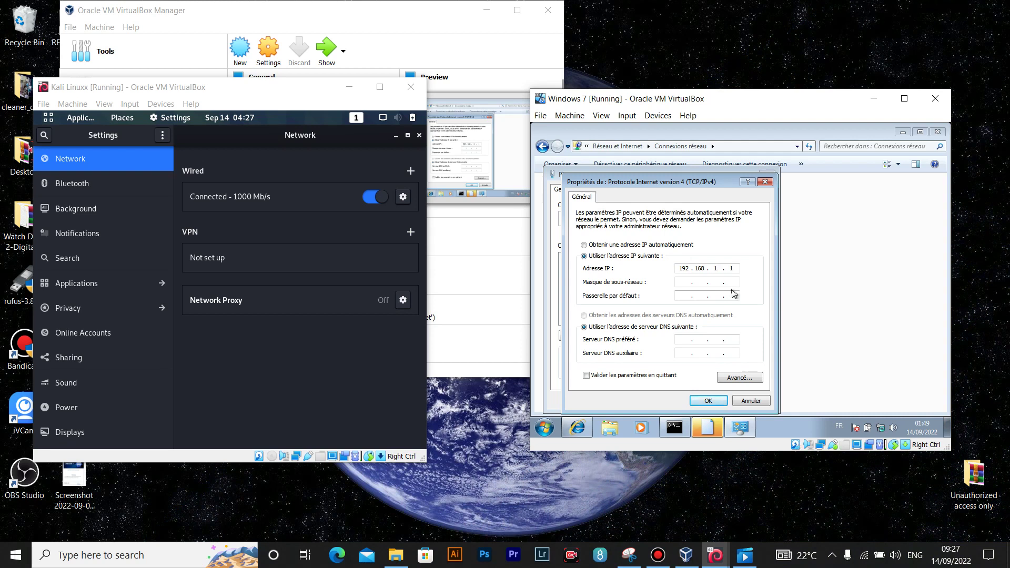
pyautogui.click(688, 281)
pyautogui.click(623, 374)
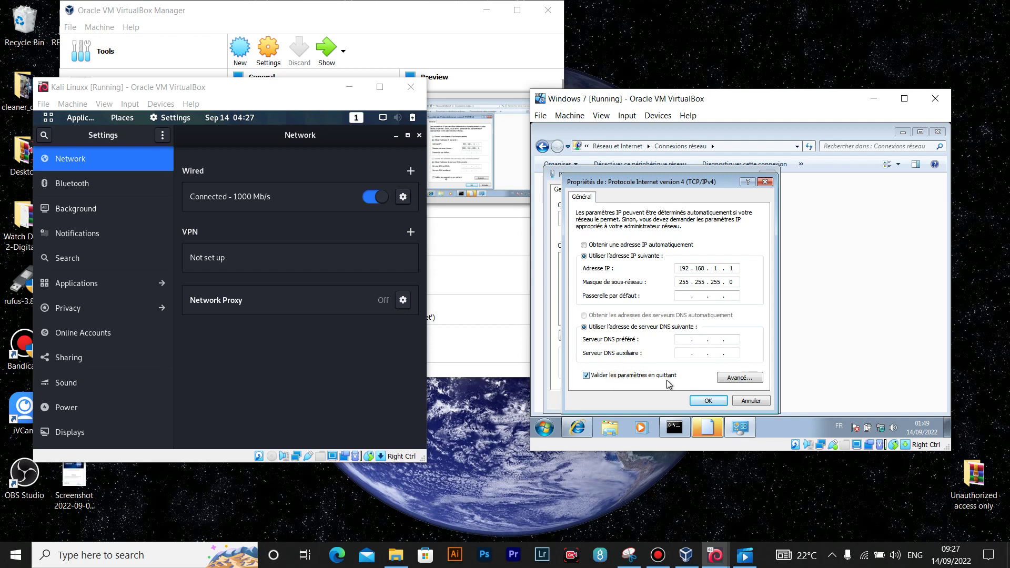
pyautogui.click(720, 401)
pyautogui.click(710, 399)
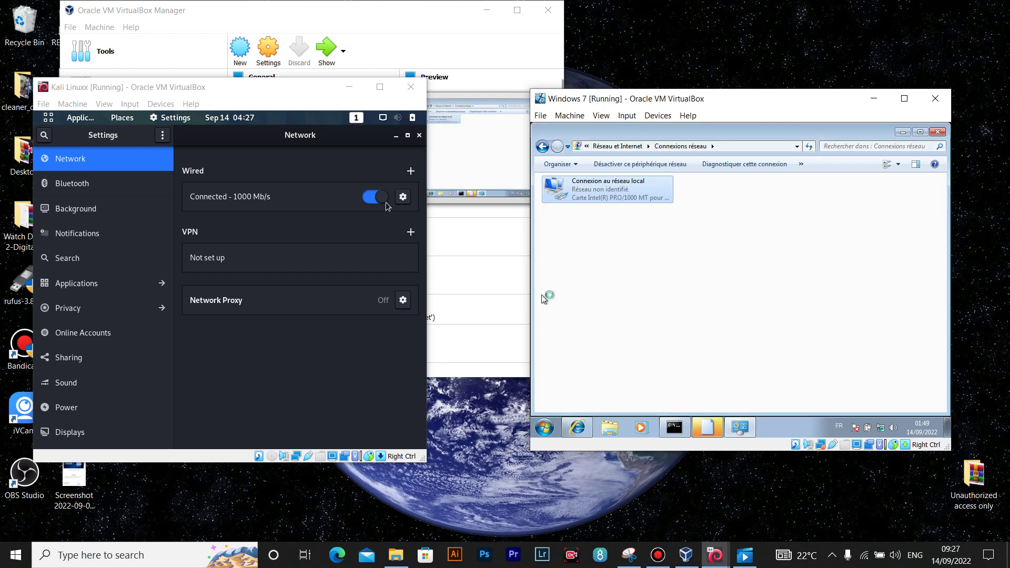
pyautogui.click(402, 197)
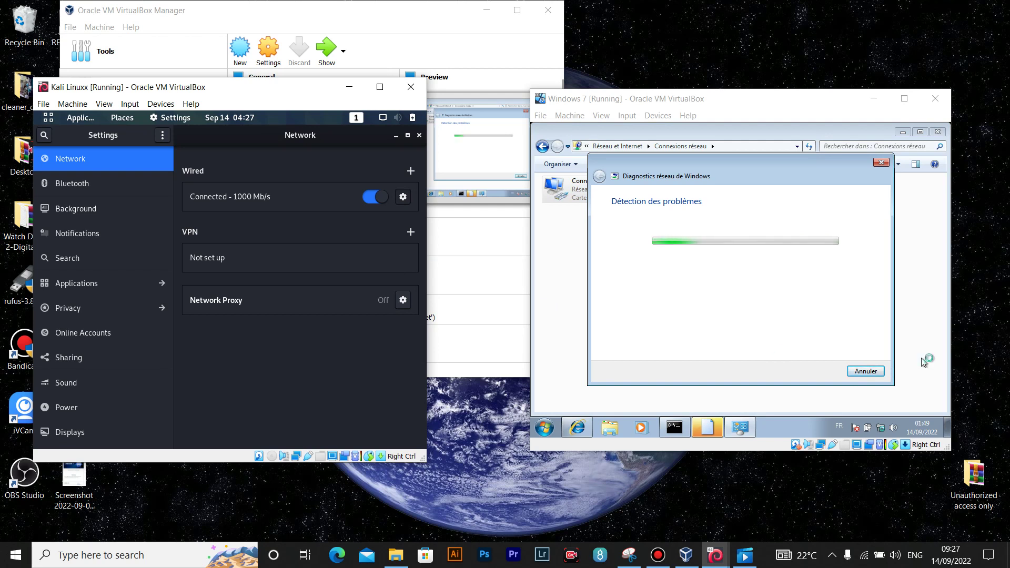
pyautogui.click(865, 371)
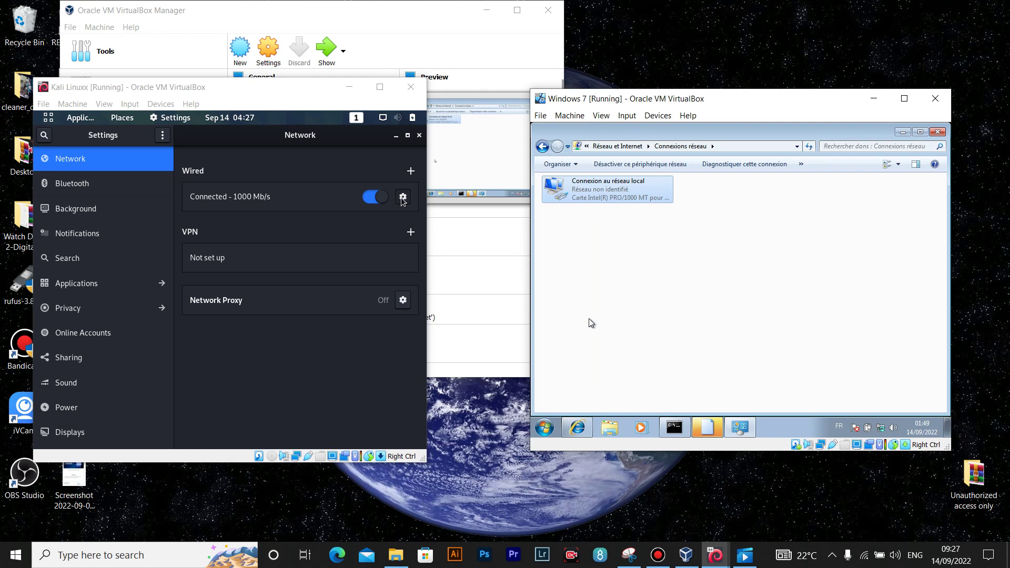
# Run ipconfig in the Windows 7 command prompt to check the adapter's IP configuration
pyautogui.click(676, 429)
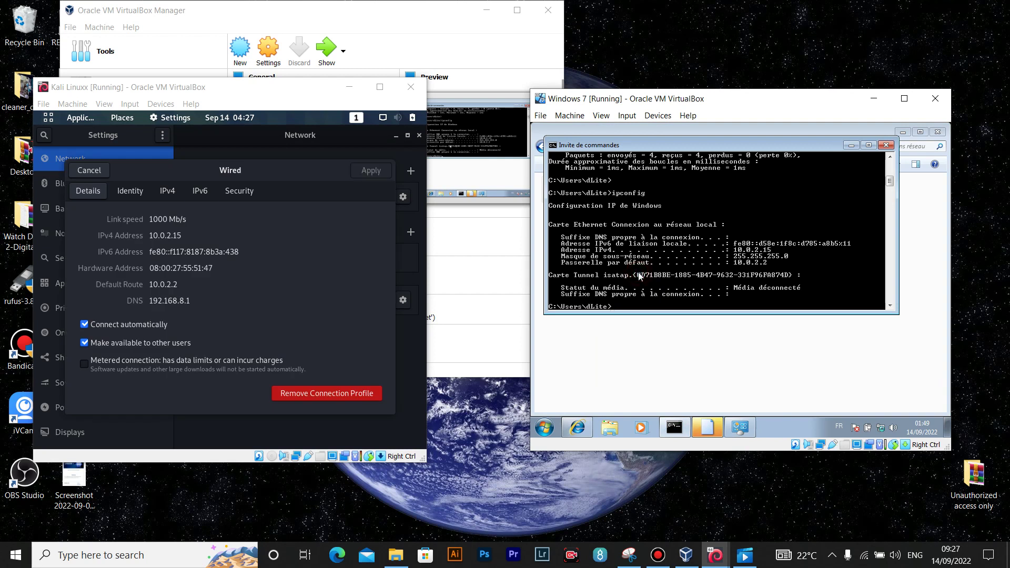
pyautogui.write('ipconfig')
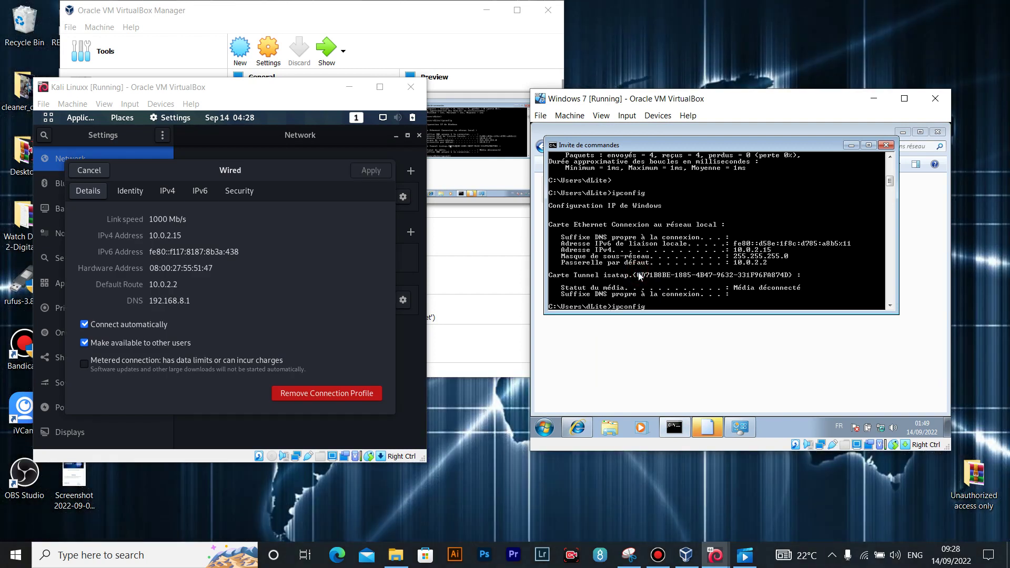
pyautogui.press('Return')
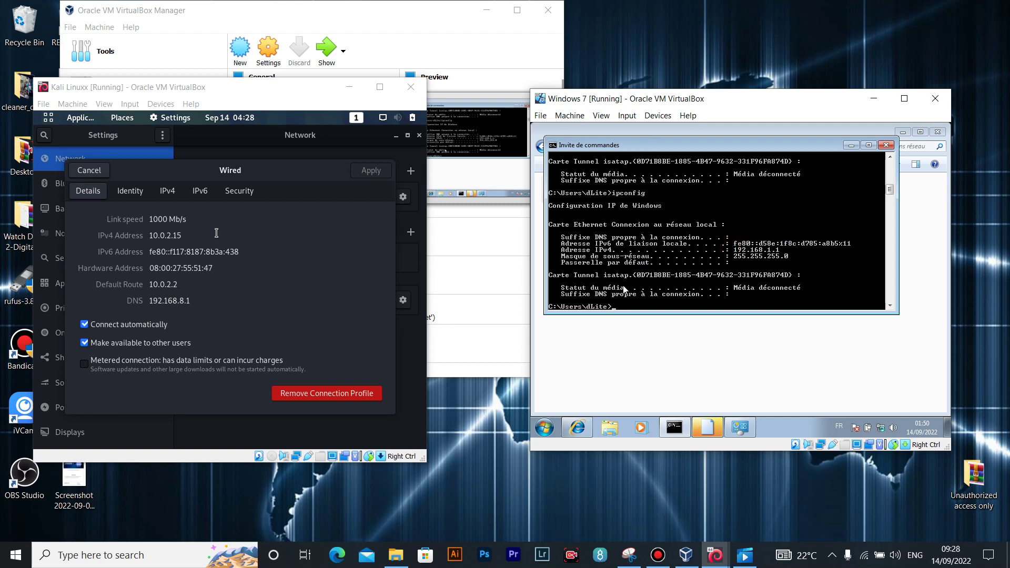
# Set Kali's wired IPv4 method to Manual with address 192.168.1.2 and netmask 255.255.255.0, apply it, and check the wired connection
pyautogui.click(181, 198)
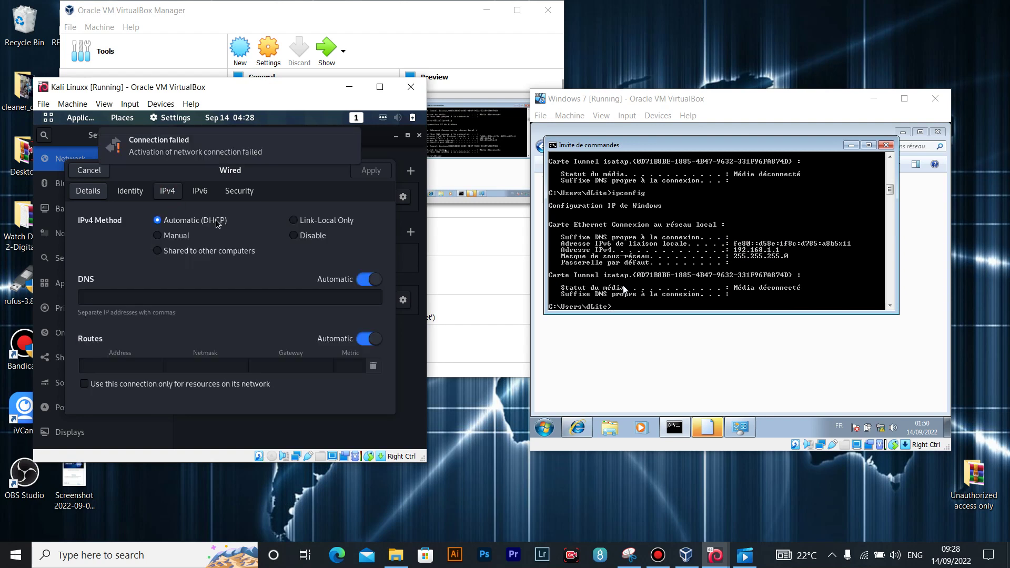
pyautogui.click(176, 239)
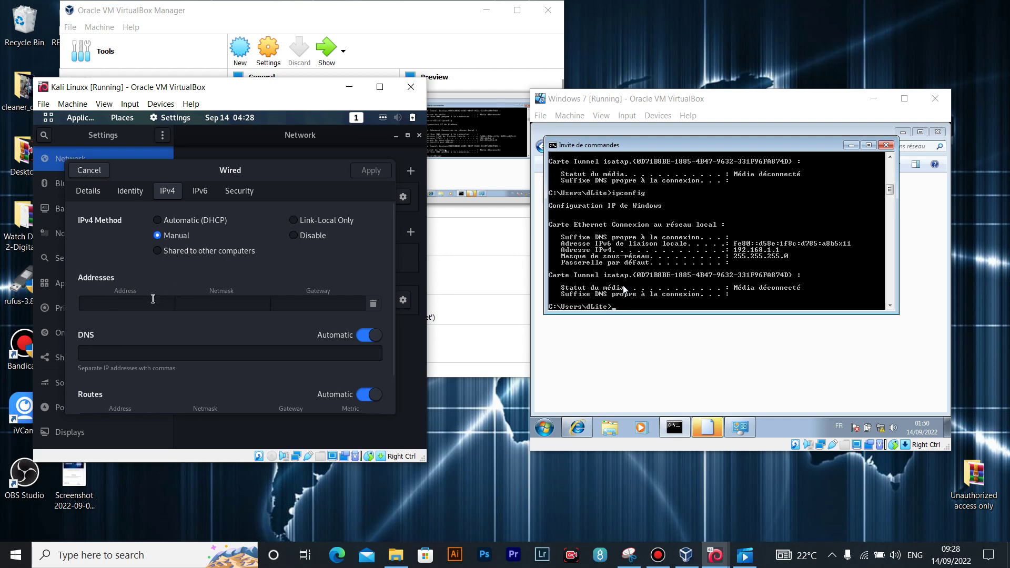
pyautogui.click(152, 299)
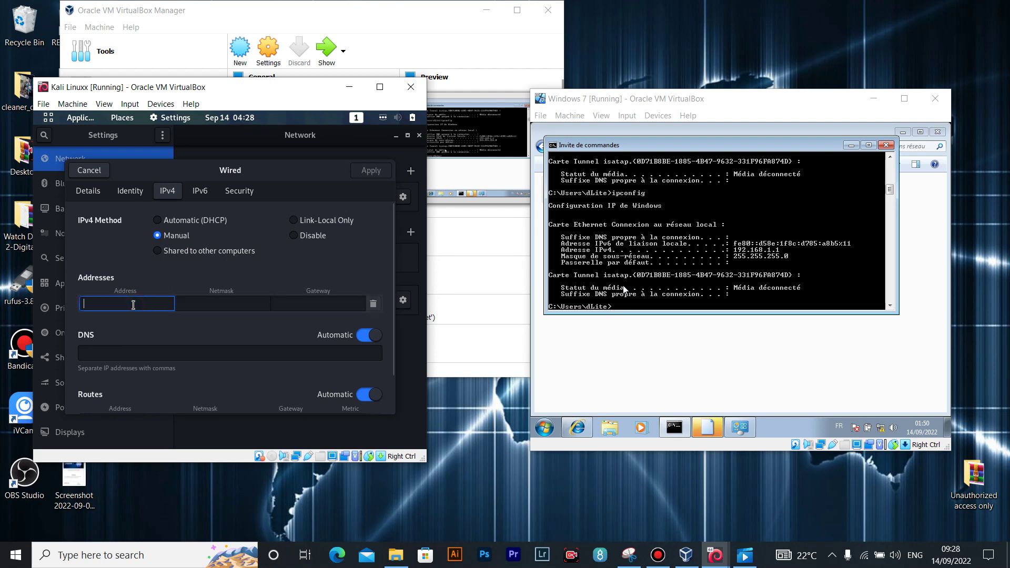
pyautogui.write('192')
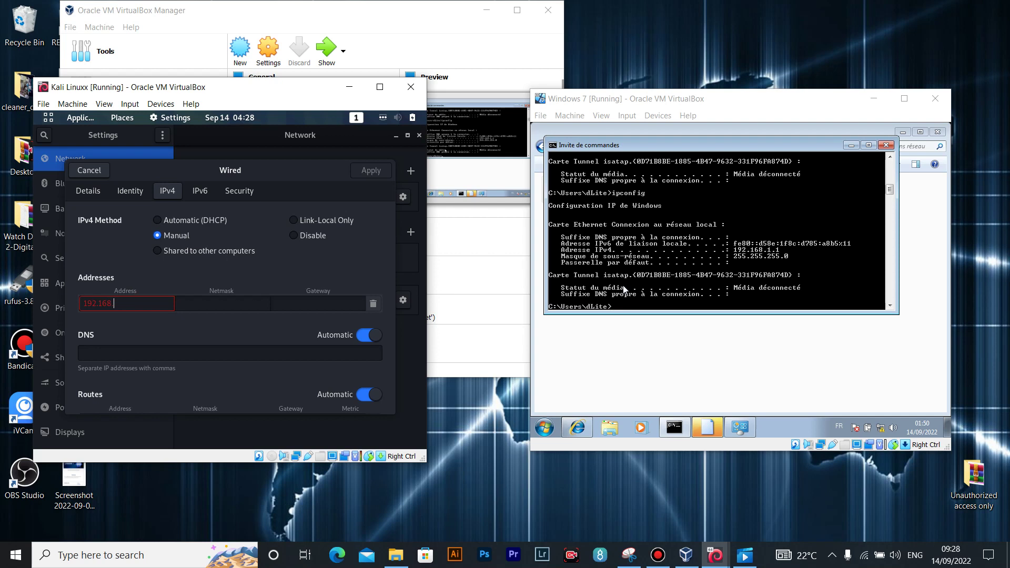
pyautogui.write('.168.1.2')
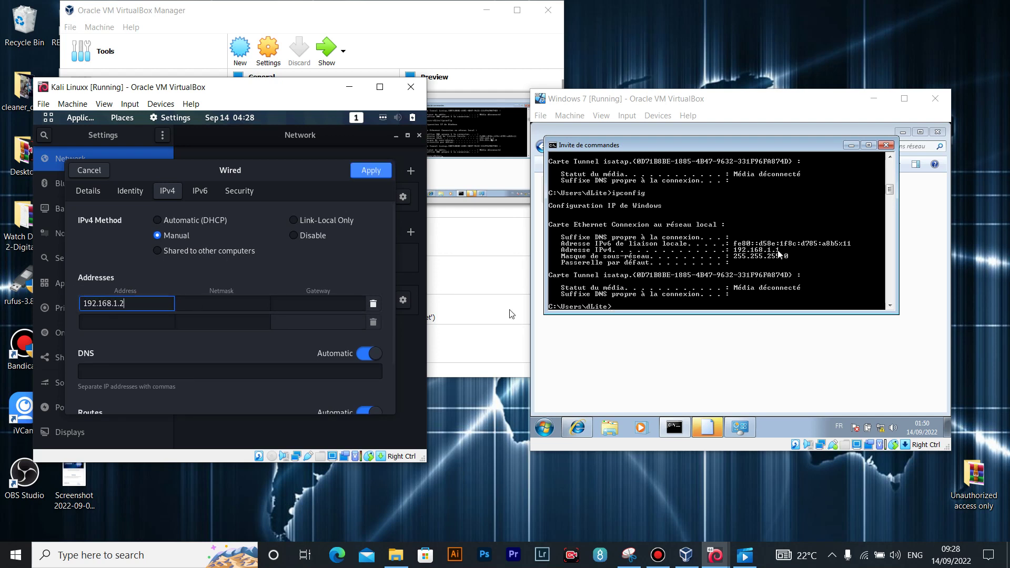
pyautogui.click(211, 305)
pyautogui.write('255')
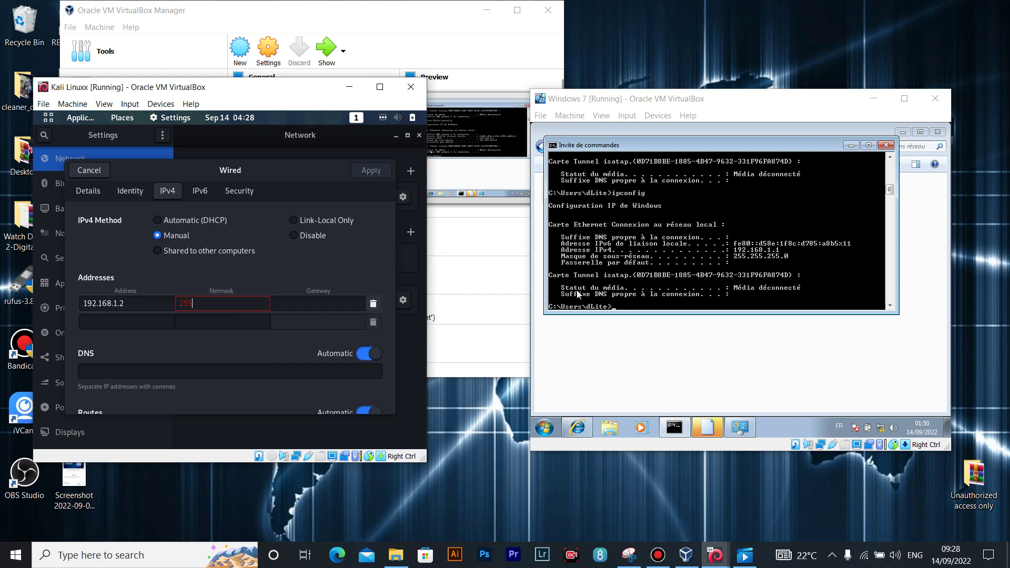
pyautogui.write('.255.255.0')
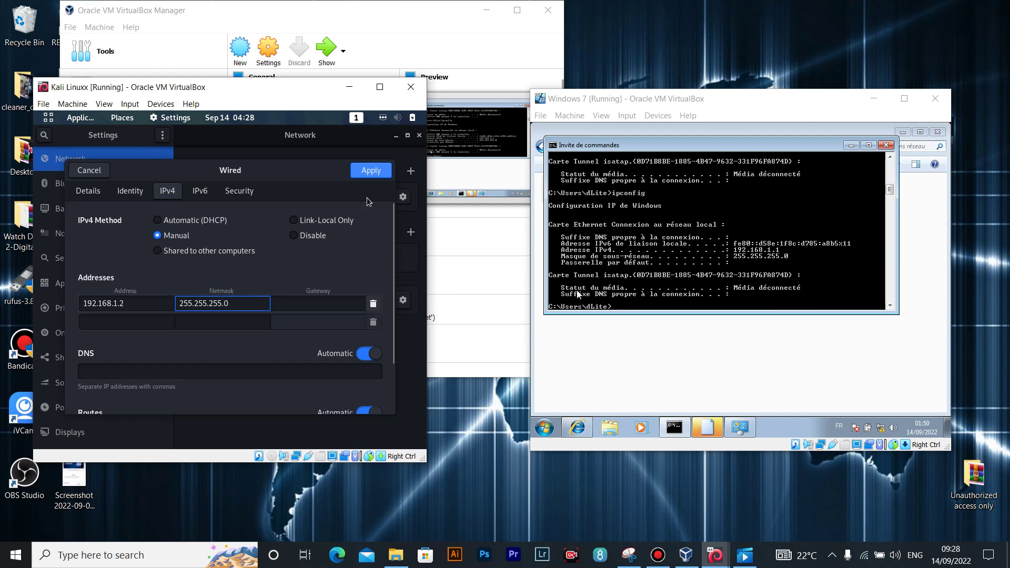
pyautogui.click(372, 171)
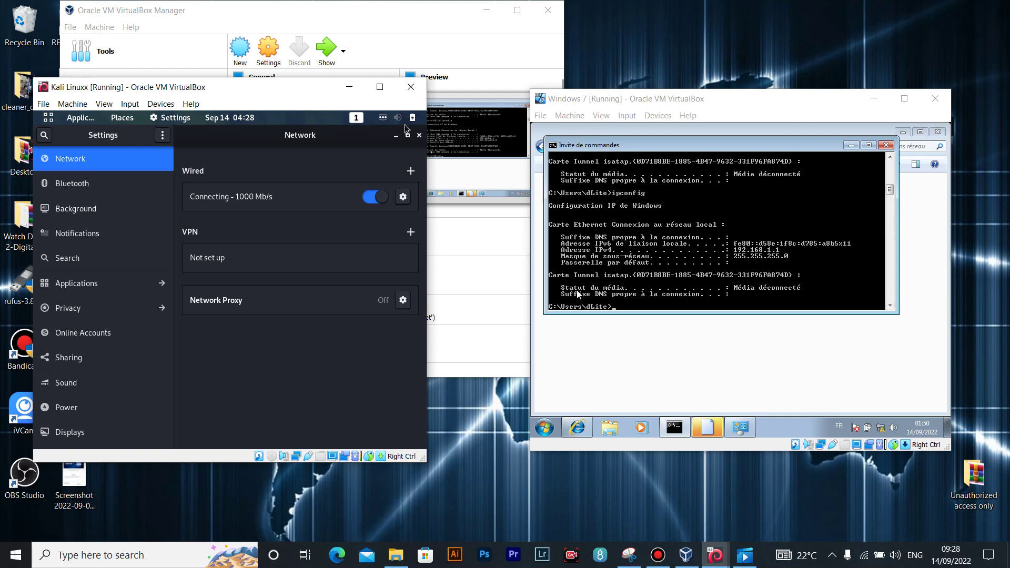
pyautogui.click(384, 118)
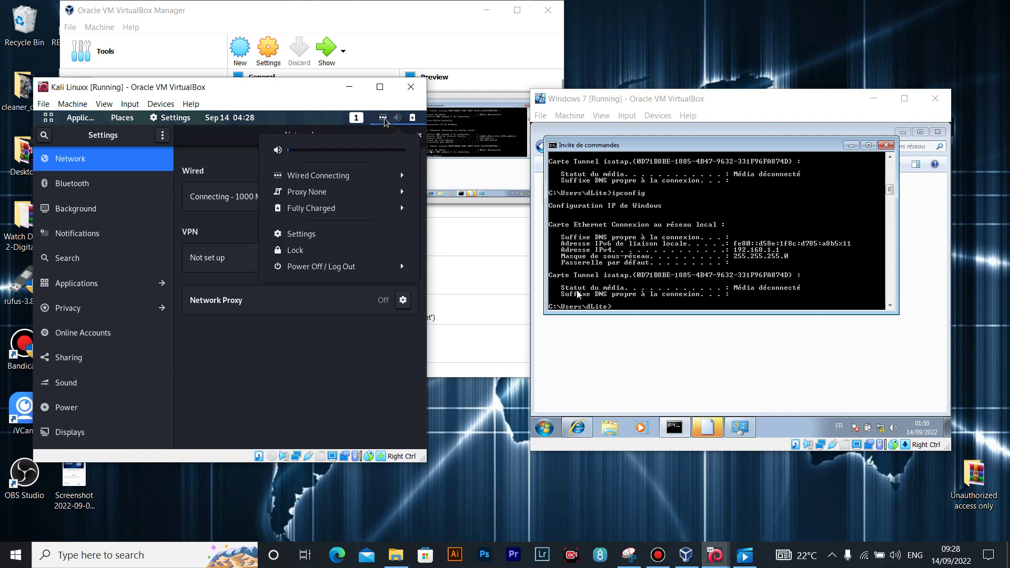
pyautogui.click(366, 179)
pyautogui.click(353, 192)
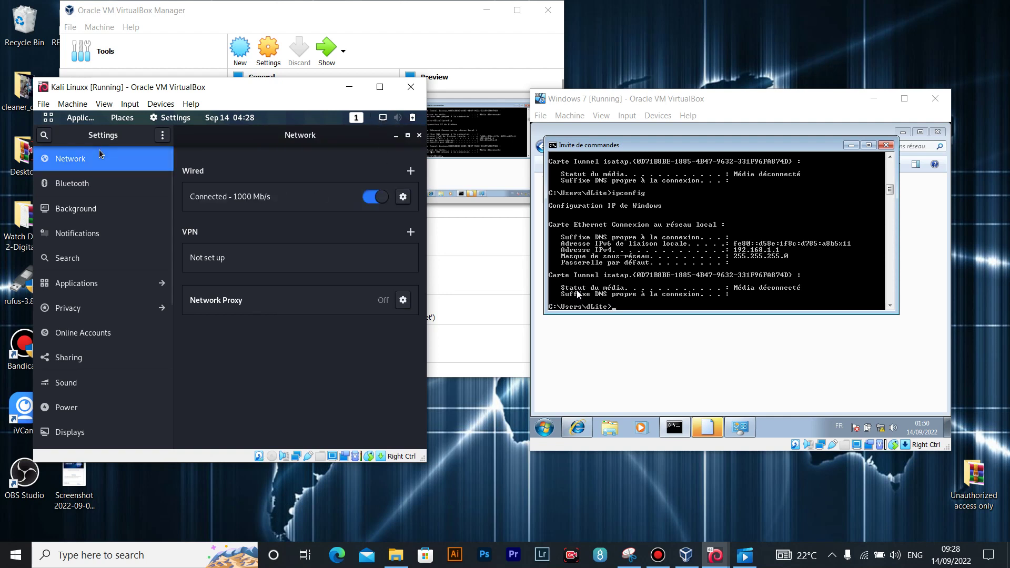
# Run ifconfig in the Kali terminal and compare its eth0 address with the Windows 7 IPv4 address
pyautogui.click(47, 119)
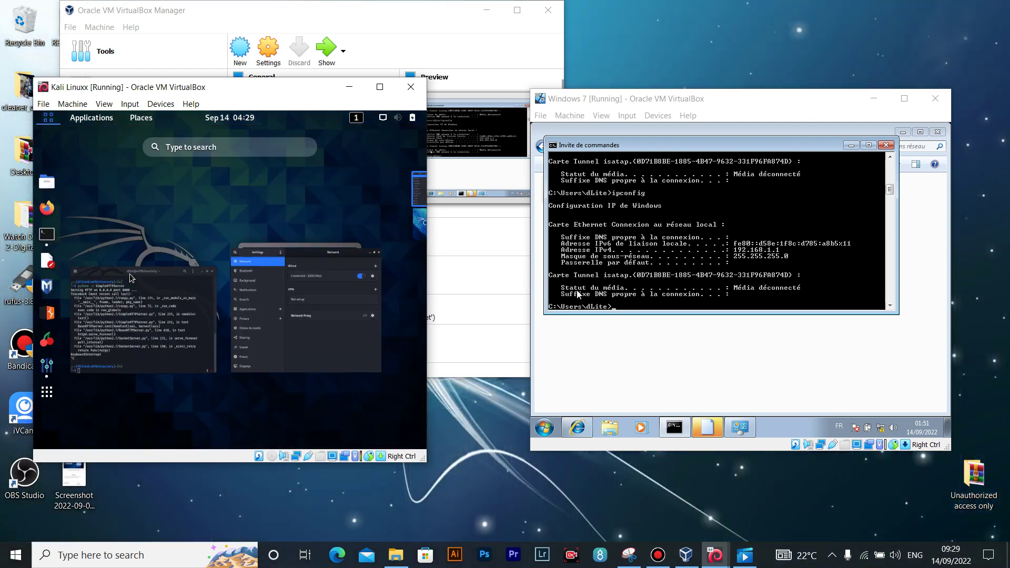
pyautogui.click(127, 289)
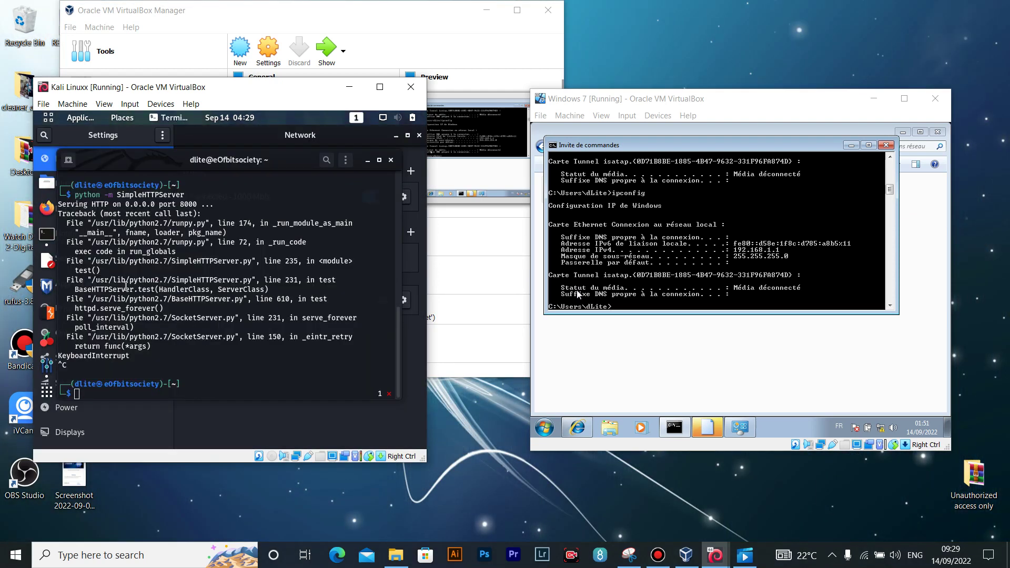
pyautogui.write('ifconfig')
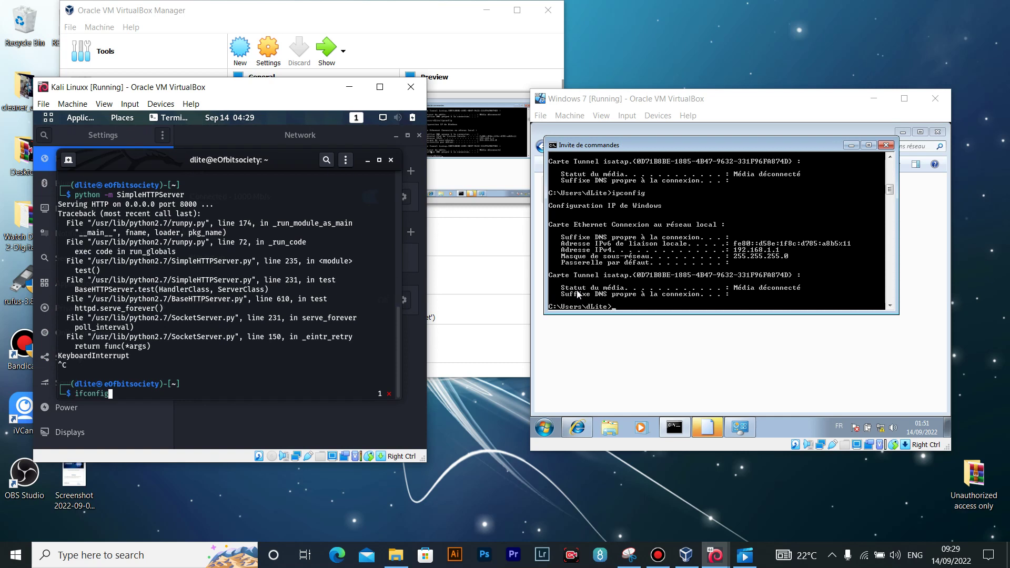
pyautogui.press('Return')
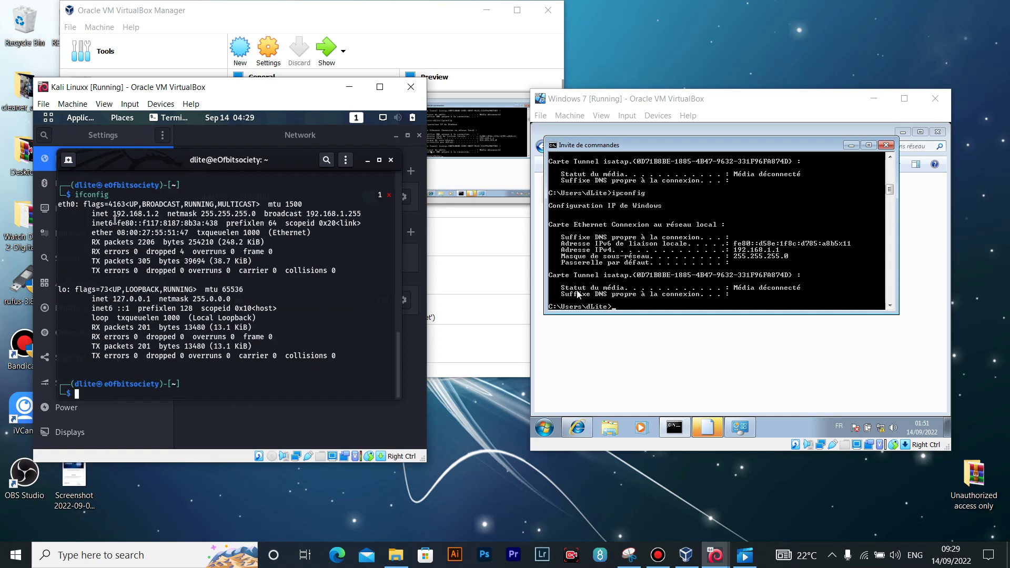
pyautogui.moveTo(112, 216); pyautogui.dragTo(159, 216)
pyautogui.click(277, 327)
pyautogui.click(734, 254)
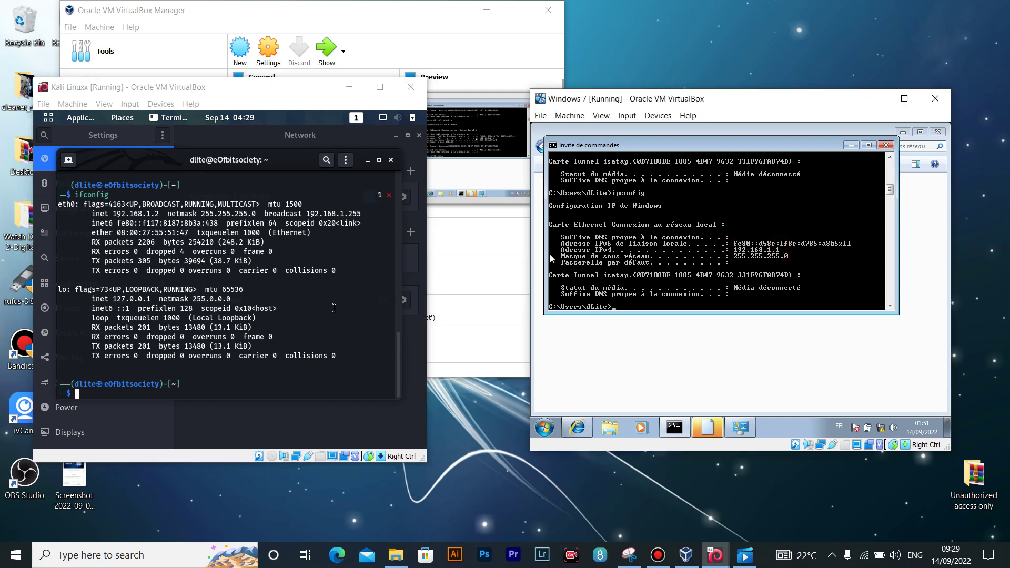
# Ping 192.168.1.2 from the Kali terminal and stop the ping after a few replies
pyautogui.click(198, 372)
pyautogui.write('pi')
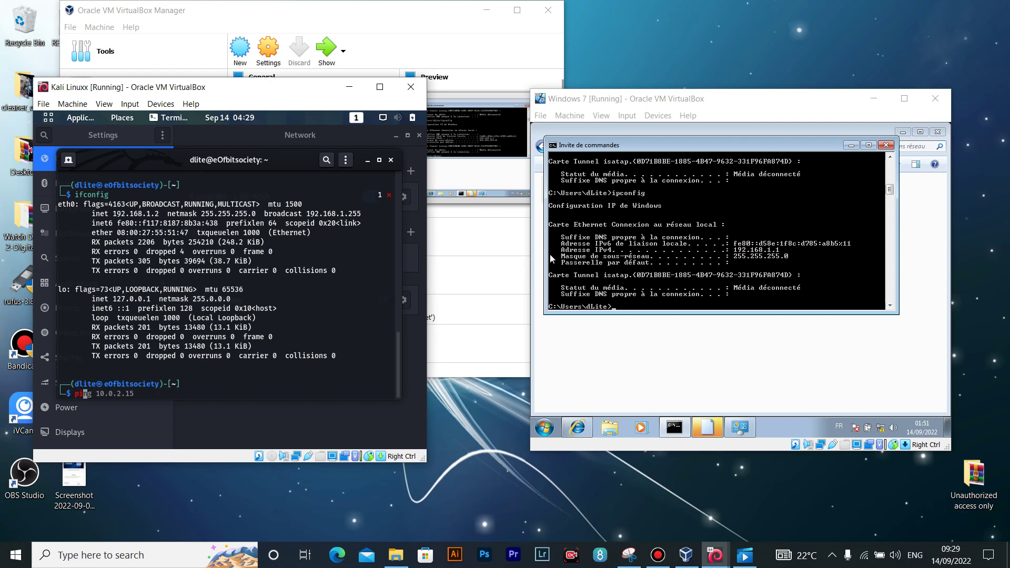
pyautogui.write('ng 192.168.1.2')
pyautogui.press('Return')
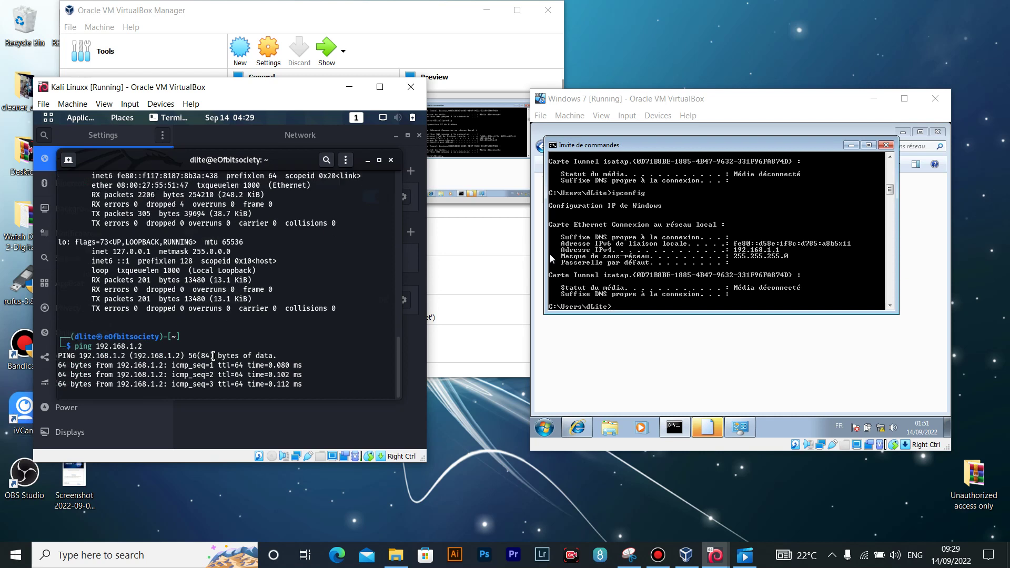
pyautogui.hotkey('ctrl', 'c')
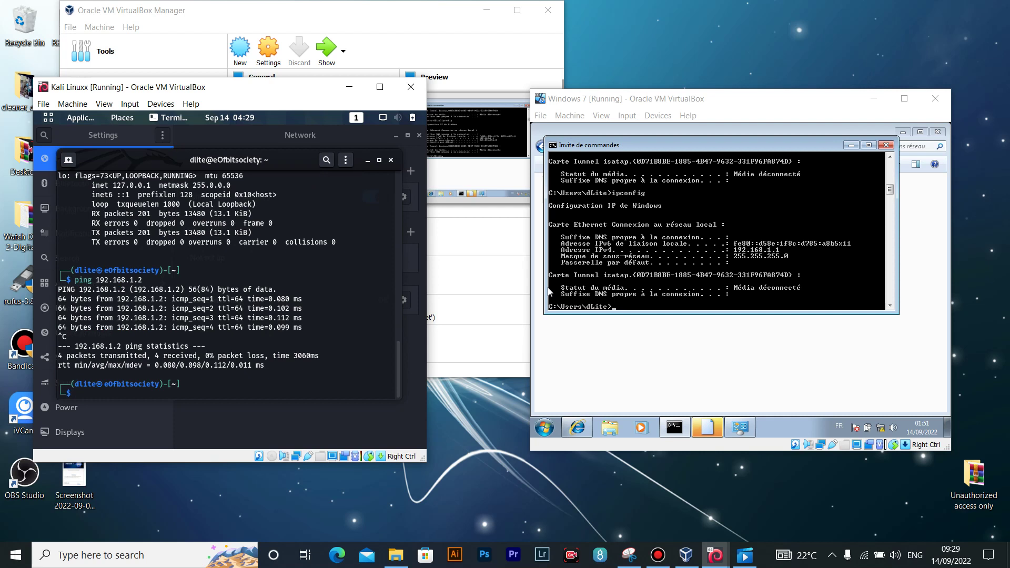
# Ping Kali at 192.168.1.2 from the Windows 7 command prompt
pyautogui.click(677, 272)
pyautogui.write('ping 192.1')
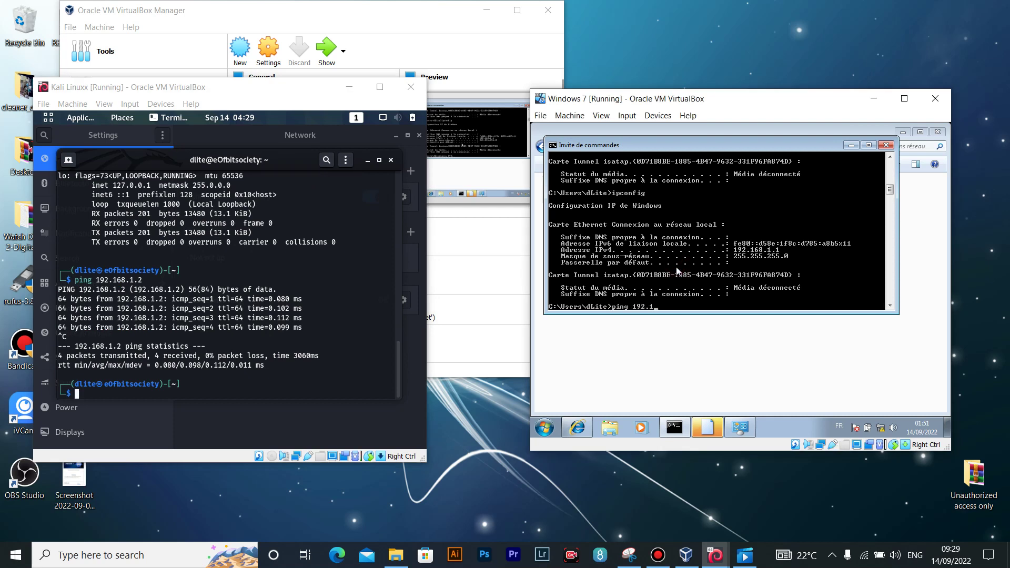
pyautogui.write('68.1')
pyautogui.click(144, 285)
pyautogui.press('Return')
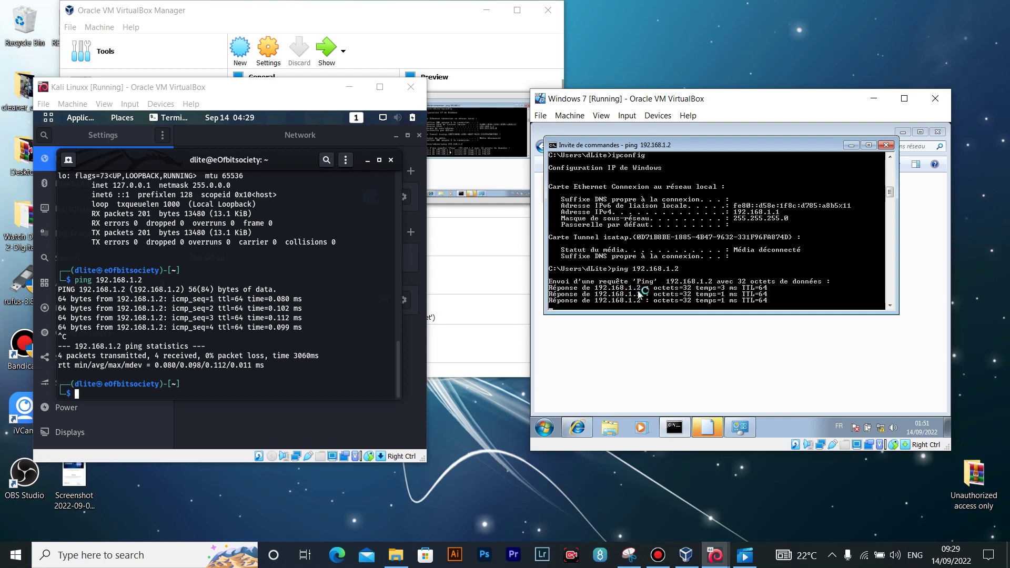
pyautogui.press('Return')
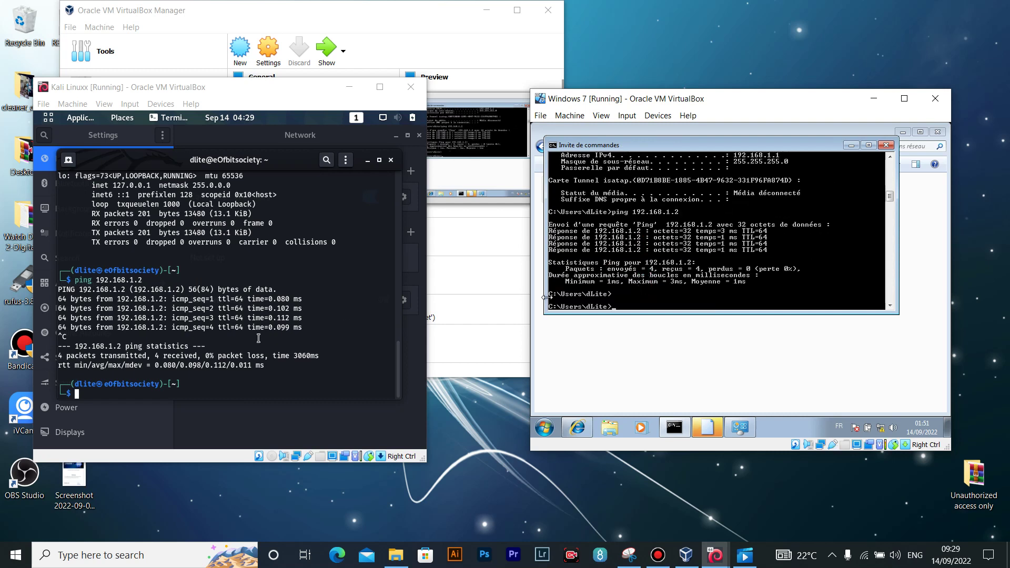
# Recall the previous ping command in the Kali terminal, change its target to 192.168.1.1, run it, and stop it after several replies
pyautogui.click(252, 353)
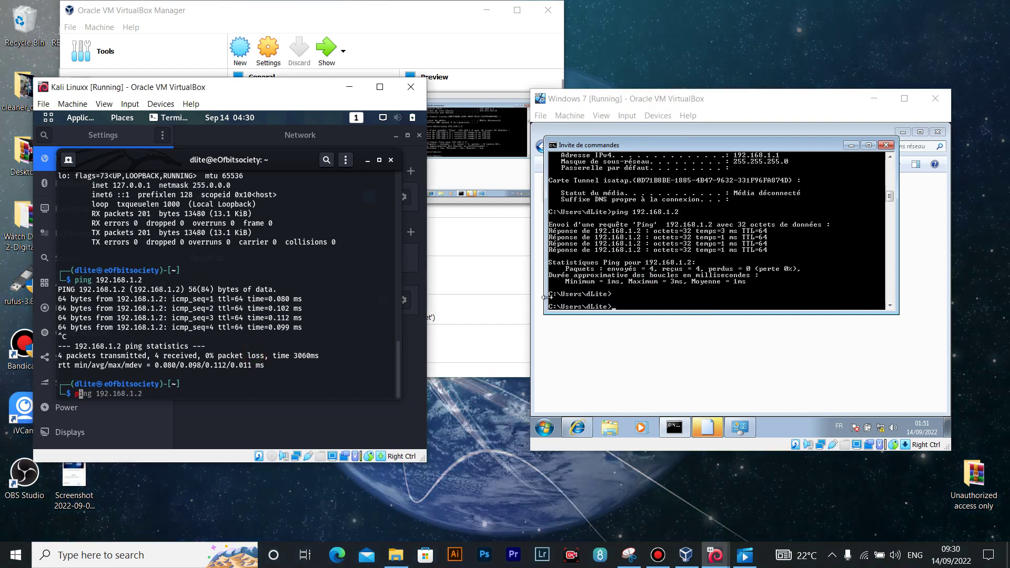
pyautogui.press('Up')
pyautogui.press('Left')
pyautogui.press('Left')
pyautogui.press('Left')
pyautogui.press('Left')
pyautogui.press('Left')
pyautogui.press('Left')
pyautogui.press('Left')
pyautogui.press('Left')
pyautogui.press('Left')
pyautogui.press('Left')
pyautogui.press('Right')
pyautogui.press('Right')
pyautogui.press('Right')
pyautogui.press('Right')
pyautogui.press('Right')
pyautogui.press('Right')
pyautogui.press('Right')
pyautogui.press('Right')
pyautogui.press('Right')
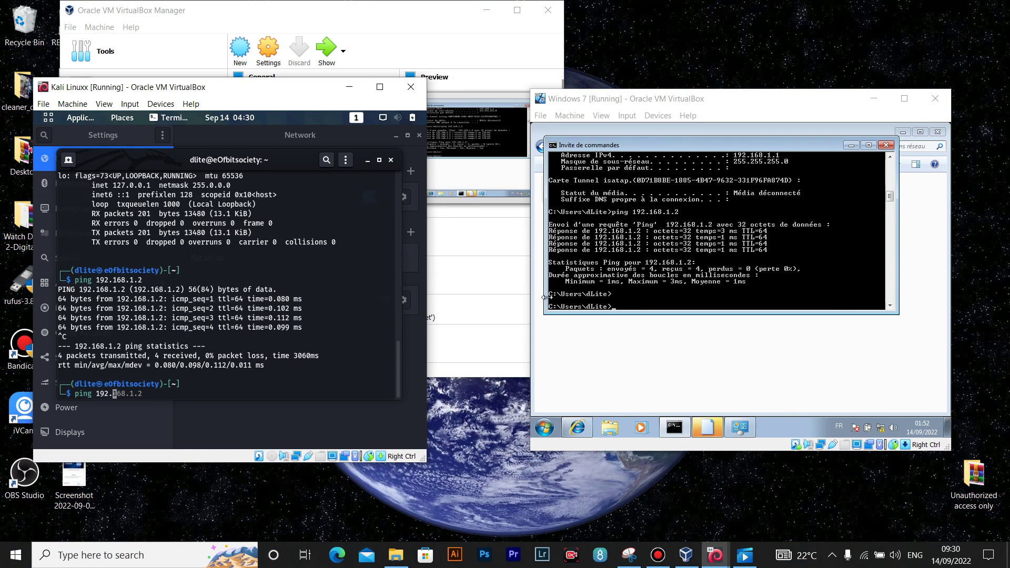
pyautogui.press('Delete')
pyautogui.write('100')
pyautogui.press('Return')
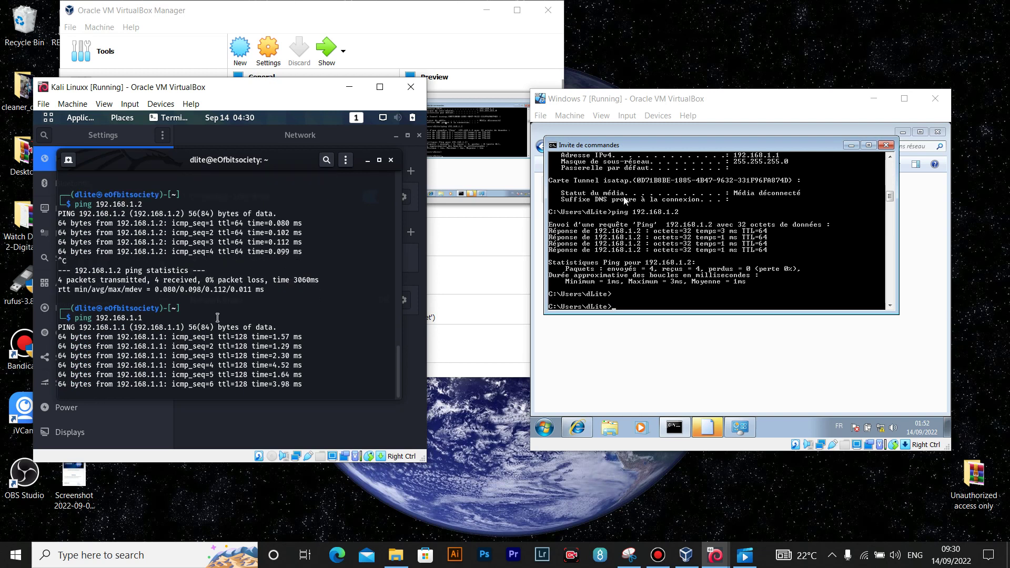
pyautogui.hotkey('ctrl', 'c')
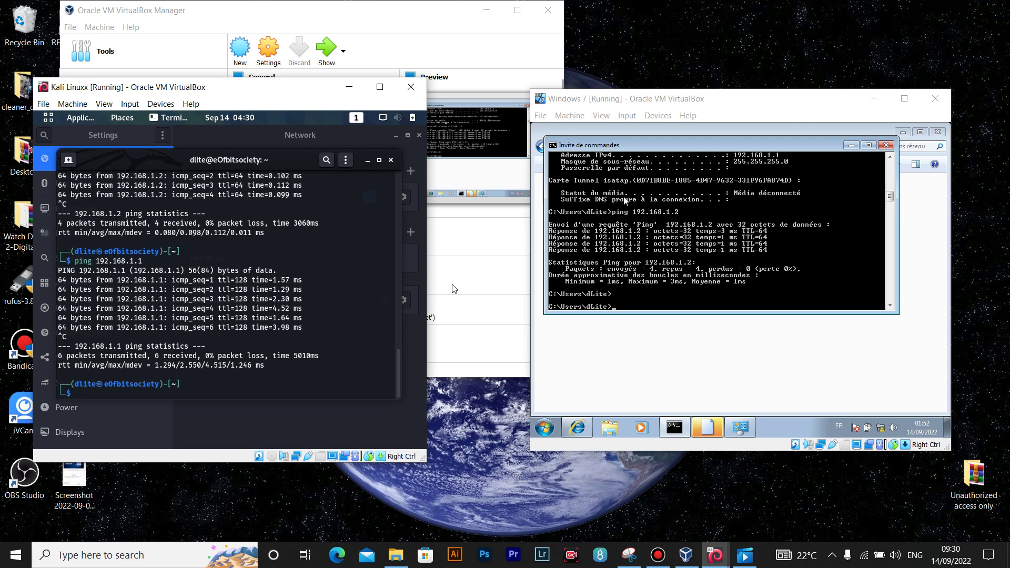
# Start a web server in the Kali terminal with python -m SimpleHTTPServer
pyautogui.write('python -m SimpleHTTPServer')
pyautogui.press('Right')
pyautogui.press('Return')
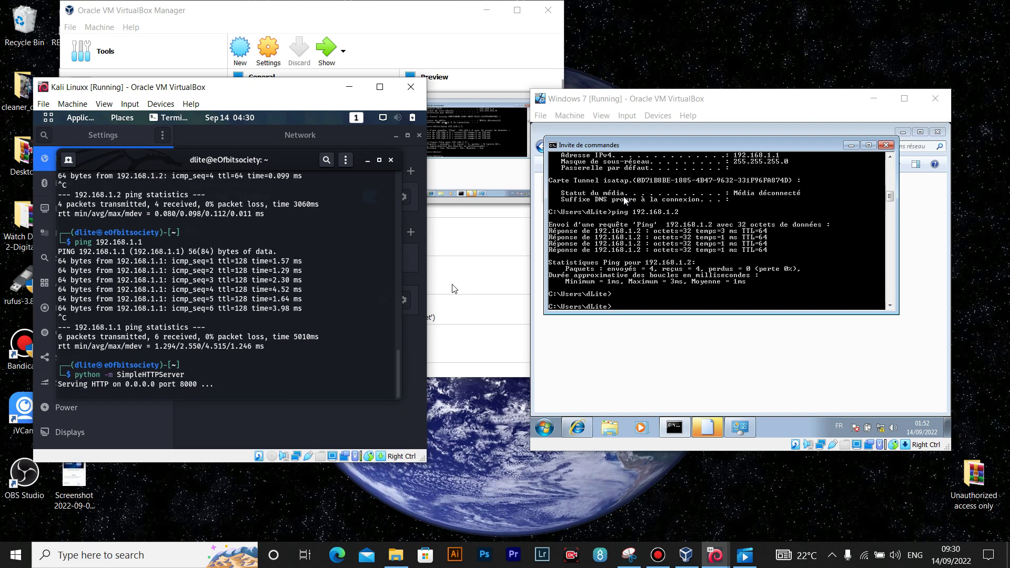
pyautogui.click(715, 361)
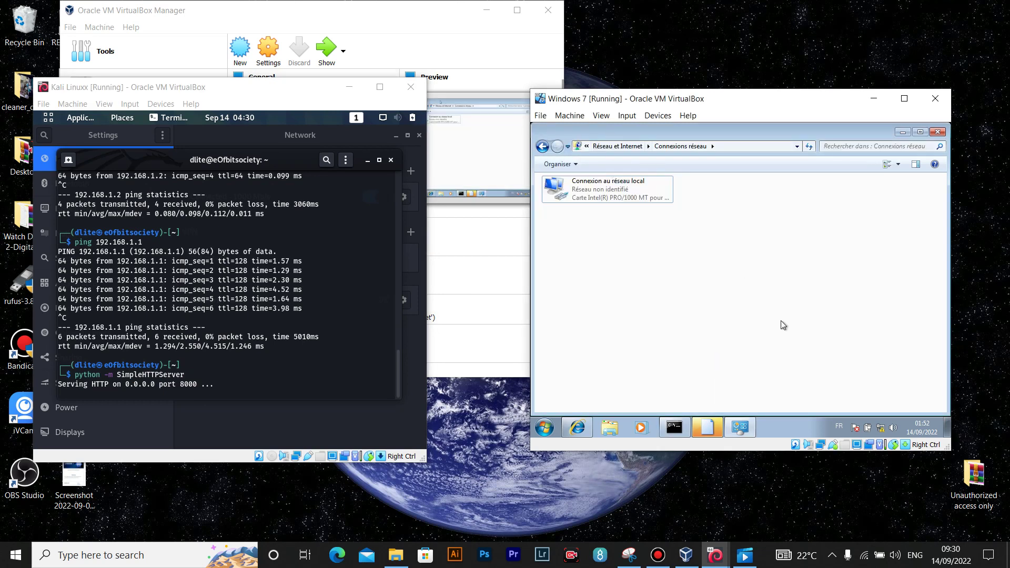
pyautogui.click(578, 428)
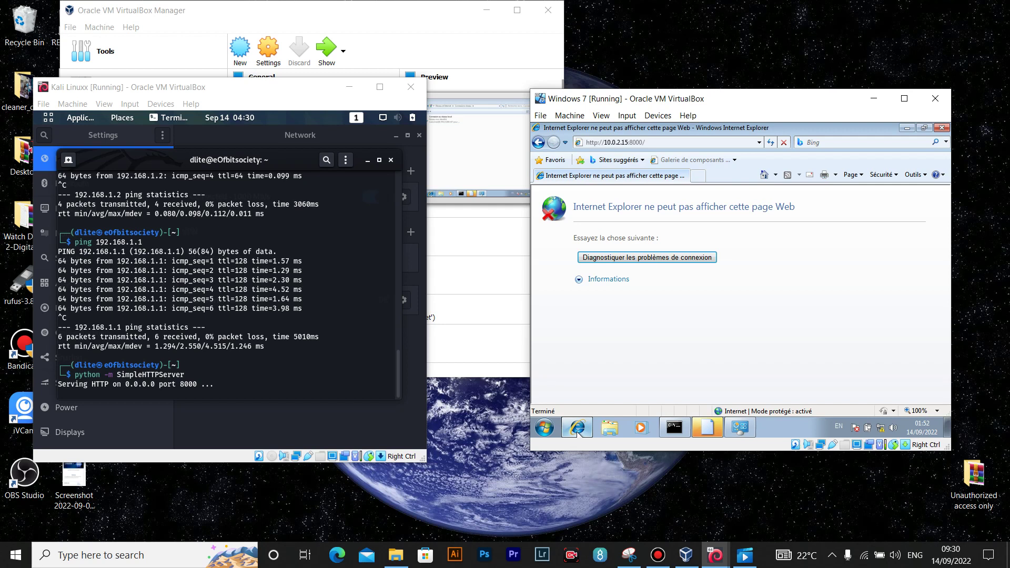
pyautogui.click(652, 143)
pyautogui.click(652, 142)
pyautogui.press('BackSpace')
pyautogui.press('BackSpace')
pyautogui.press('BackSpace')
pyautogui.press('BackSpace')
pyautogui.press('BackSpace')
pyautogui.press('BackSpace')
pyautogui.press('BackSpace')
pyautogui.press('BackSpace')
pyautogui.press('BackSpace')
pyautogui.press('BackSpace')
pyautogui.press('BackSpace')
pyautogui.press('BackSpace')
pyautogui.press('BackSpace')
pyautogui.press('BackSpace')
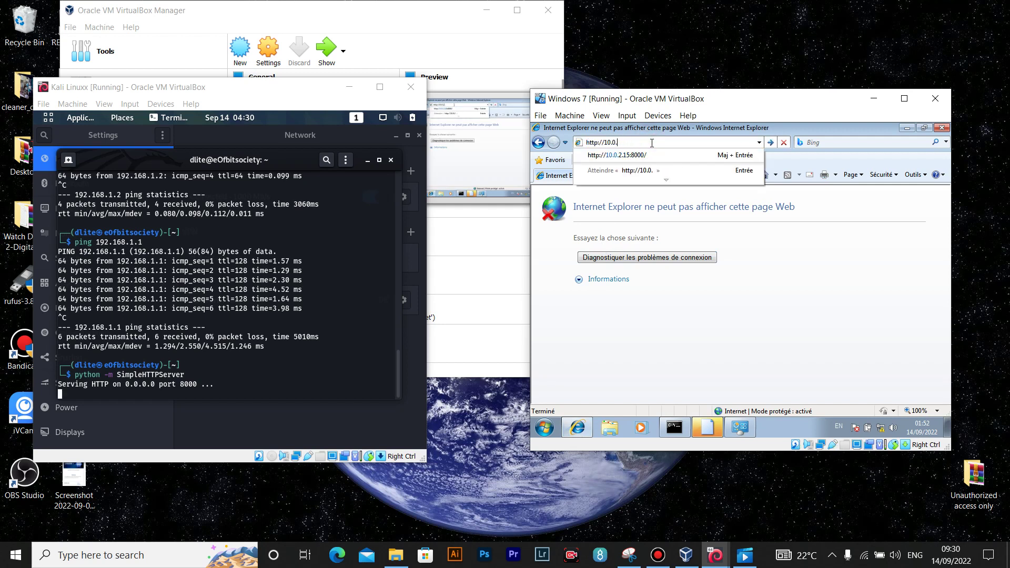
pyautogui.write('92')
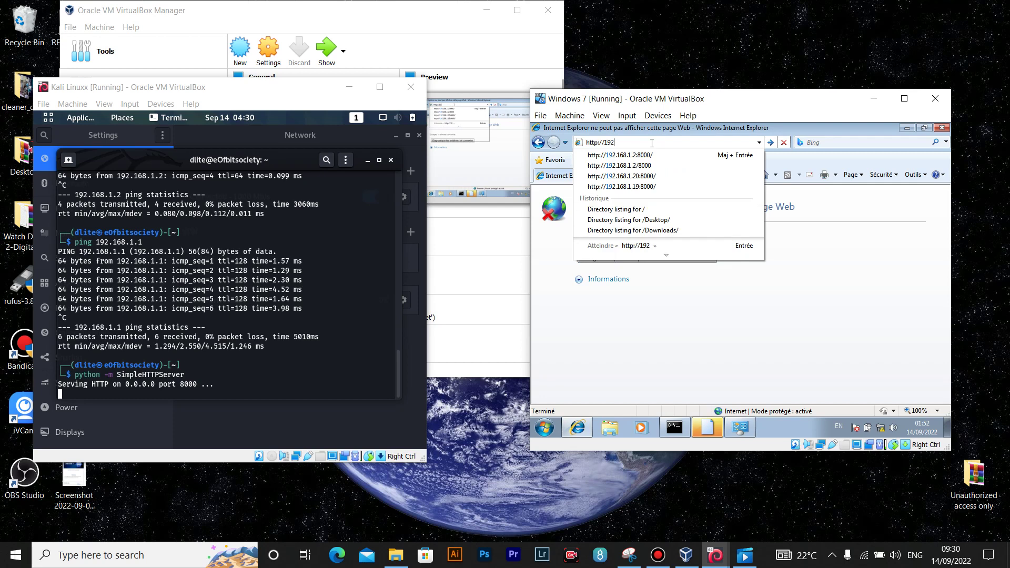
pyautogui.write('.168.1')
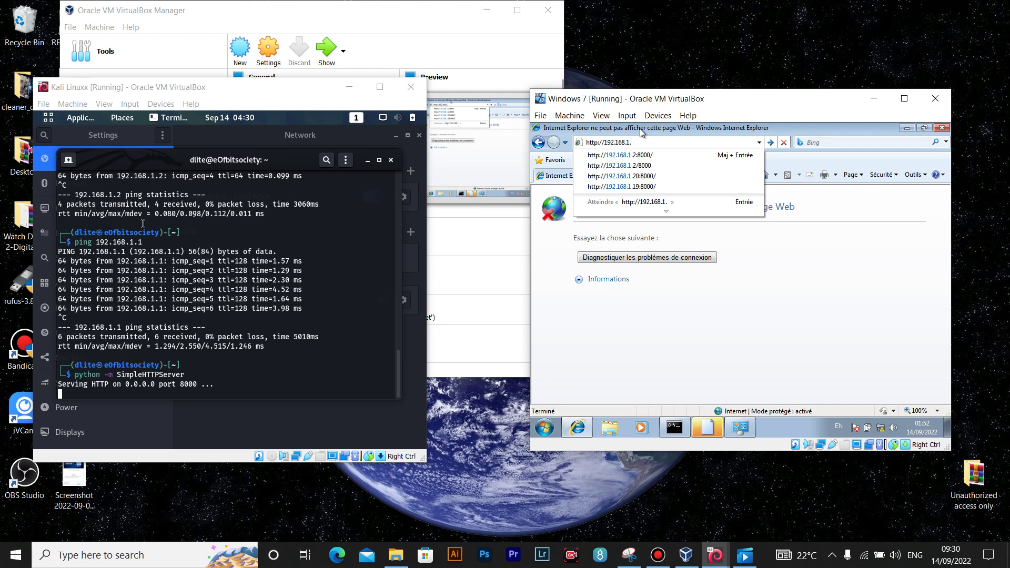
pyautogui.write('2')
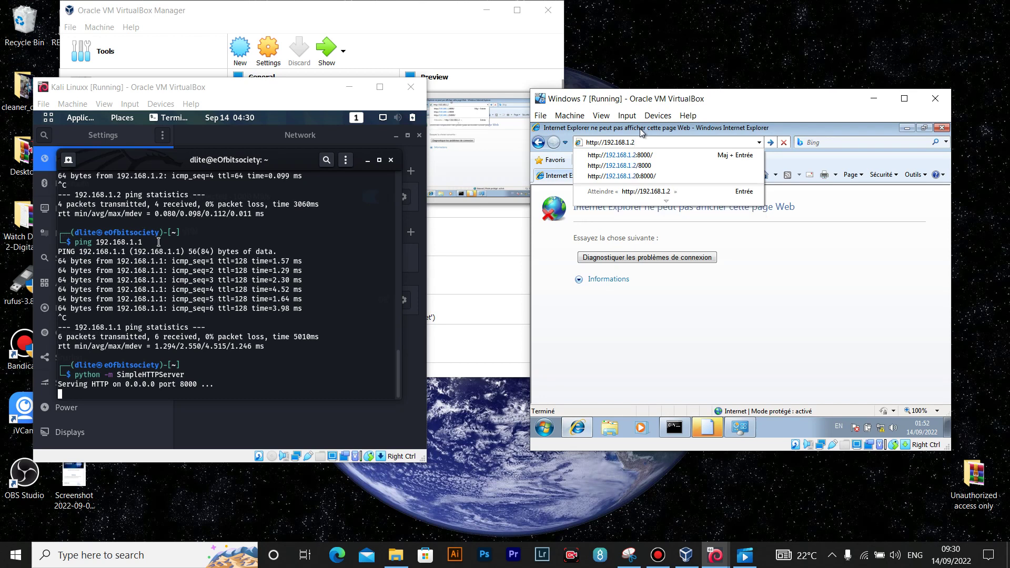
pyautogui.write(':')
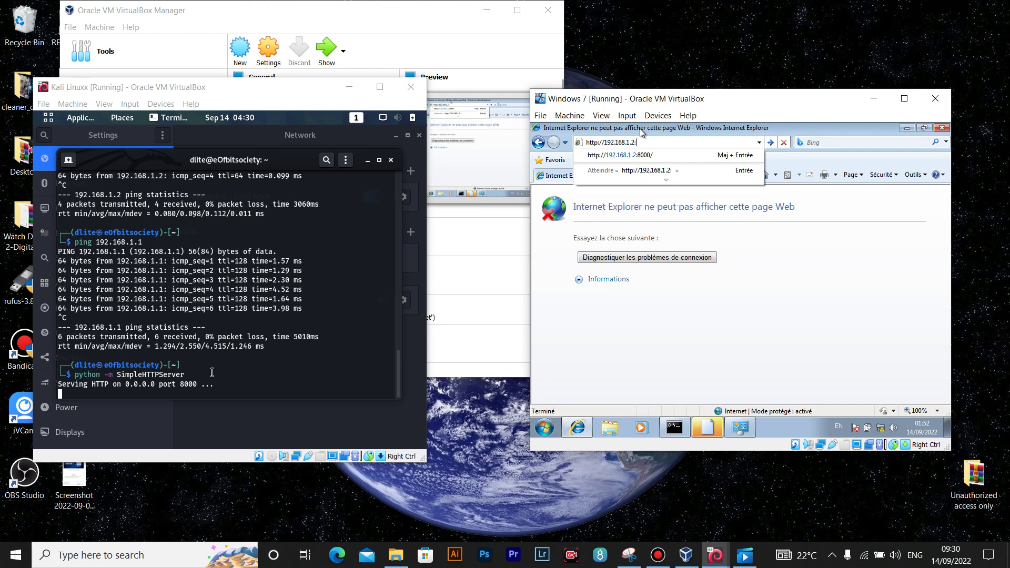
pyautogui.write('8000')
pyautogui.press('Return')
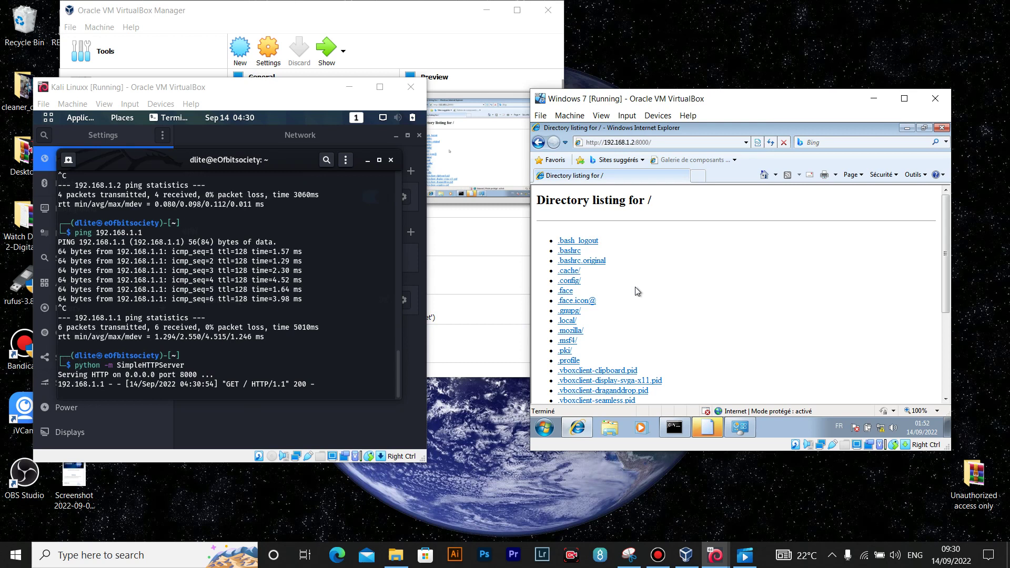
# Look through Kali's root directory listing in Internet Explorer and open the Downloads folder
pyautogui.scroll(-1, 638, 291)
pyautogui.scroll(1, 638, 291)
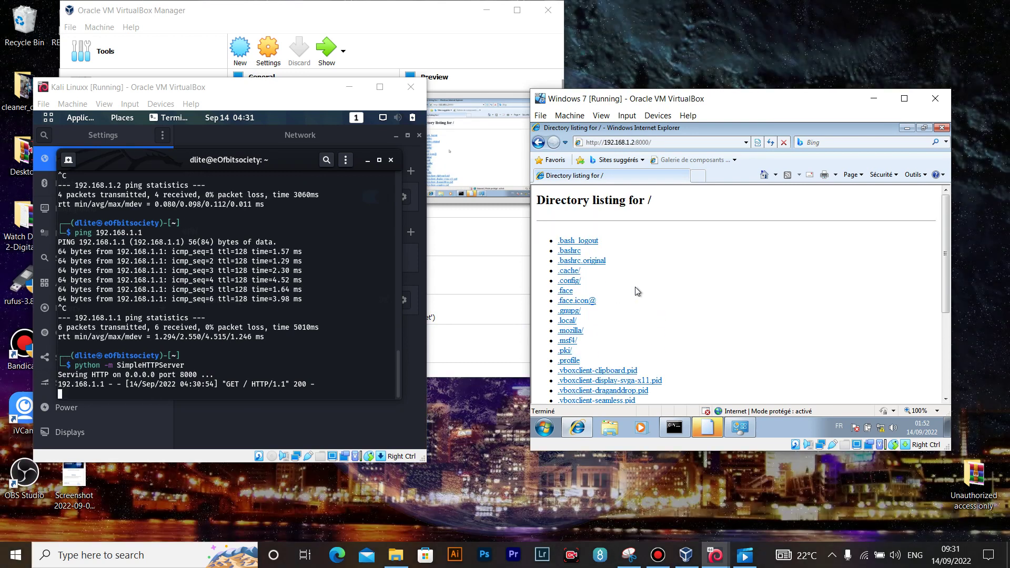
pyautogui.scroll(-2, 638, 291)
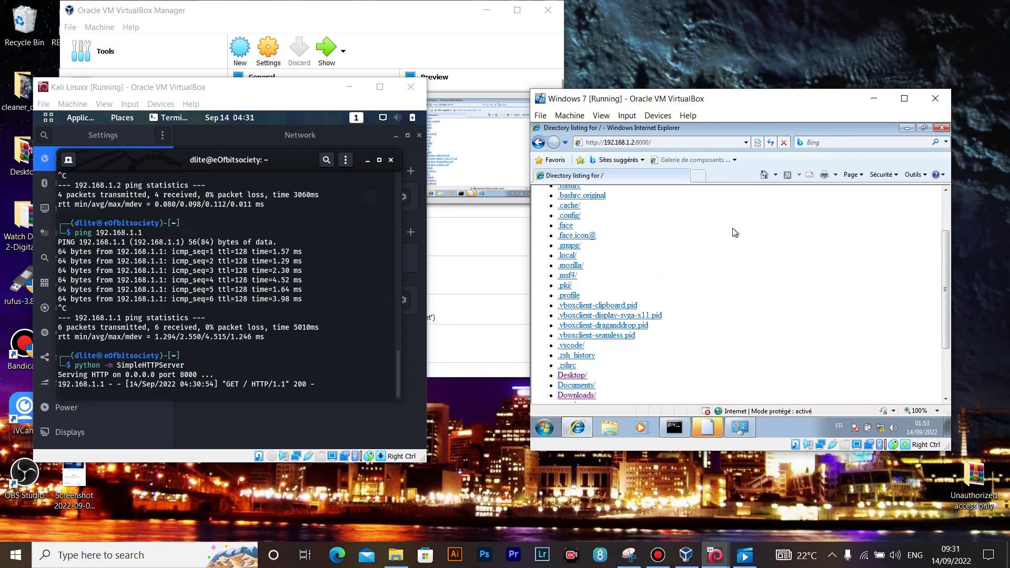
pyautogui.scroll(-1, 683, 320)
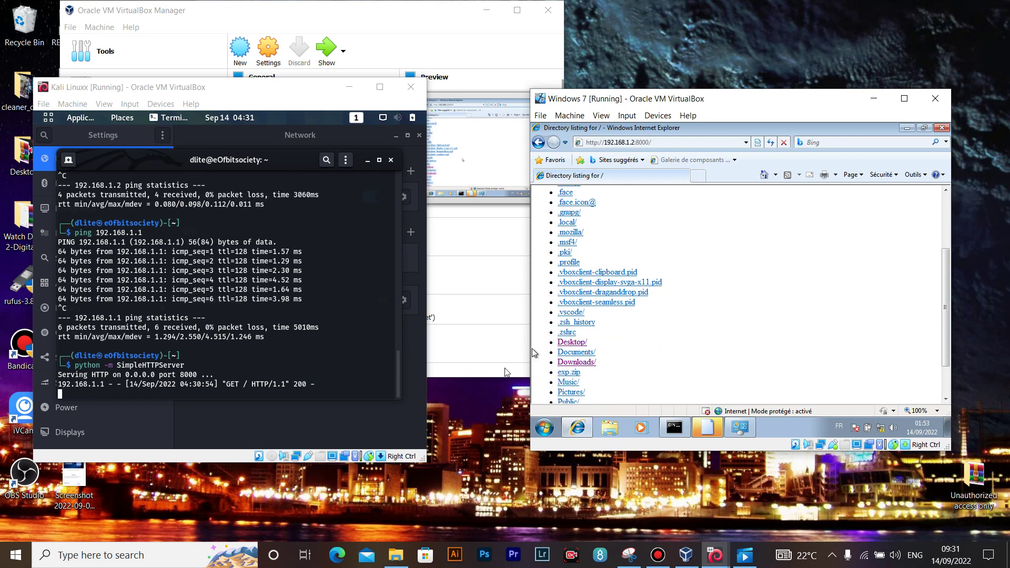
pyautogui.click(586, 362)
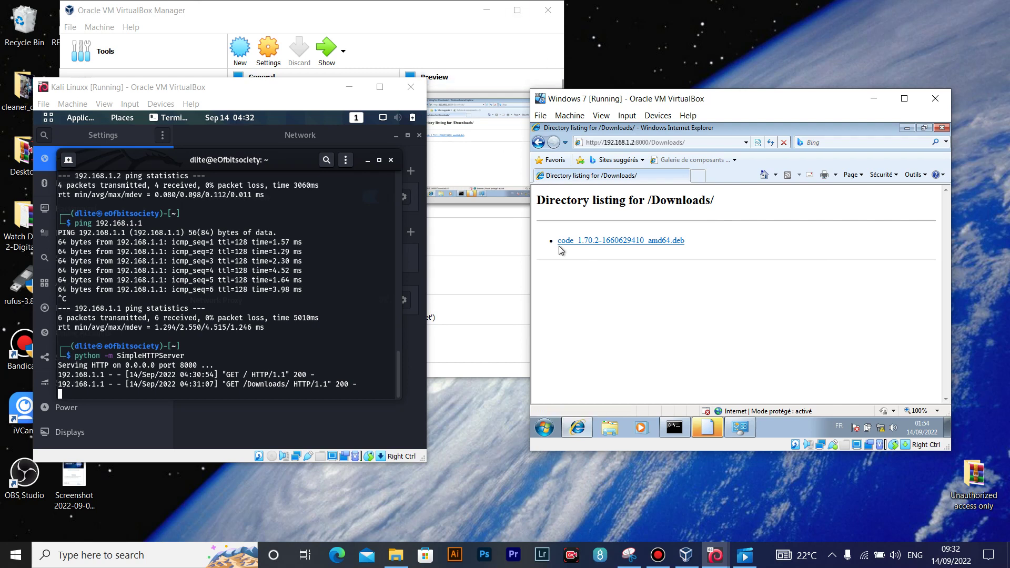
pyautogui.click(673, 561)
pyautogui.click(489, 272)
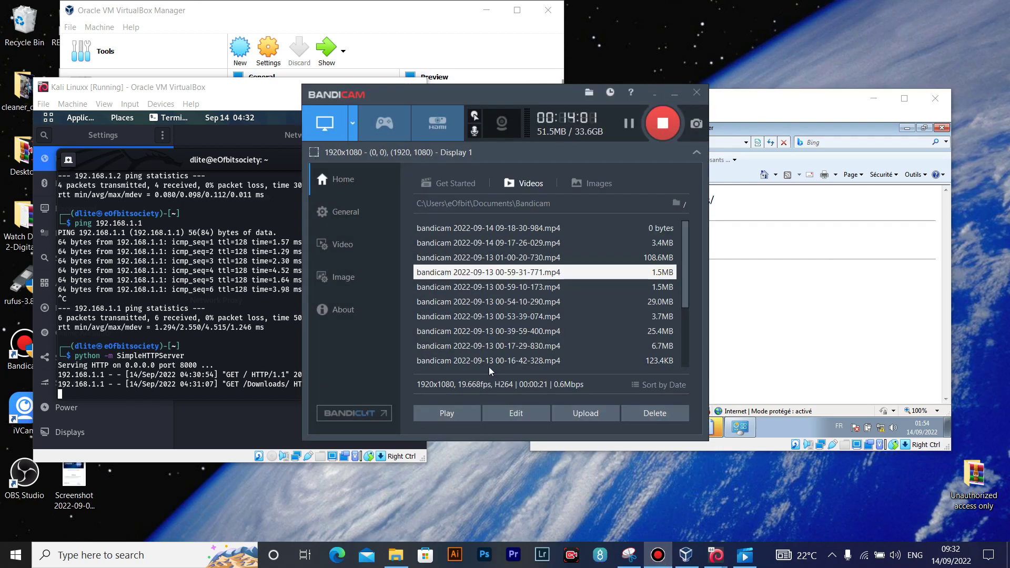